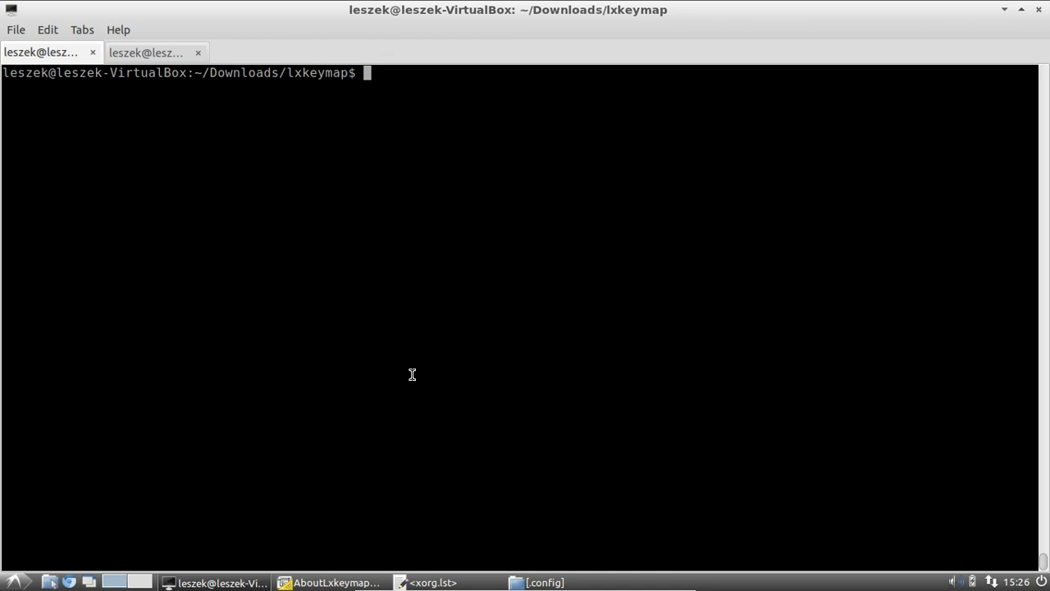
Launch Lxkeymap by running ./bin/lxkeymap in the terminal, and move its window slightly lower on the screen
key("Up")
key("Up")
key("Up")
key("Up")
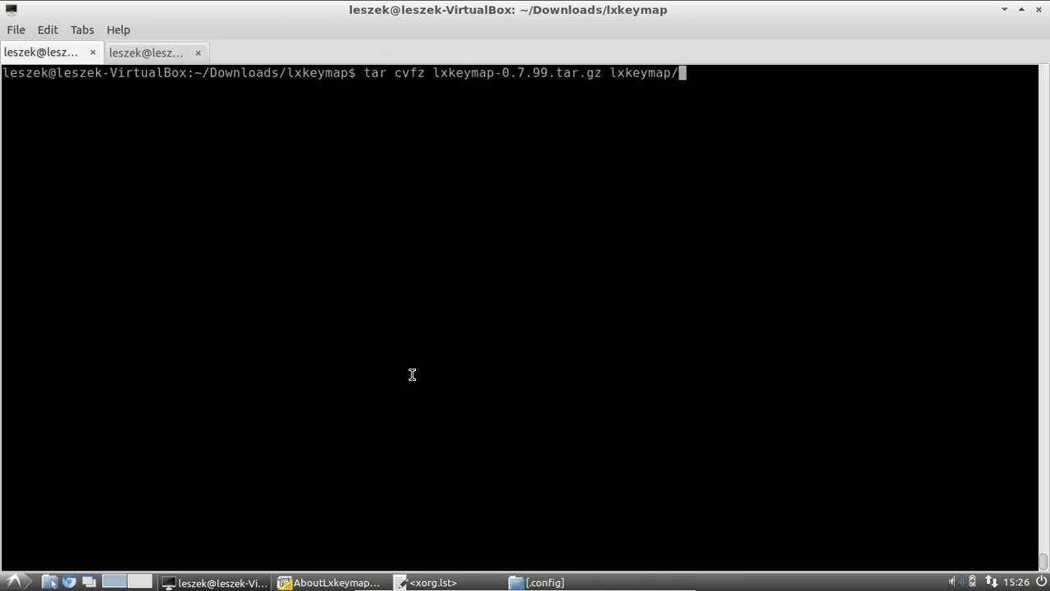
key("Up")
key("Up")
key("Up")
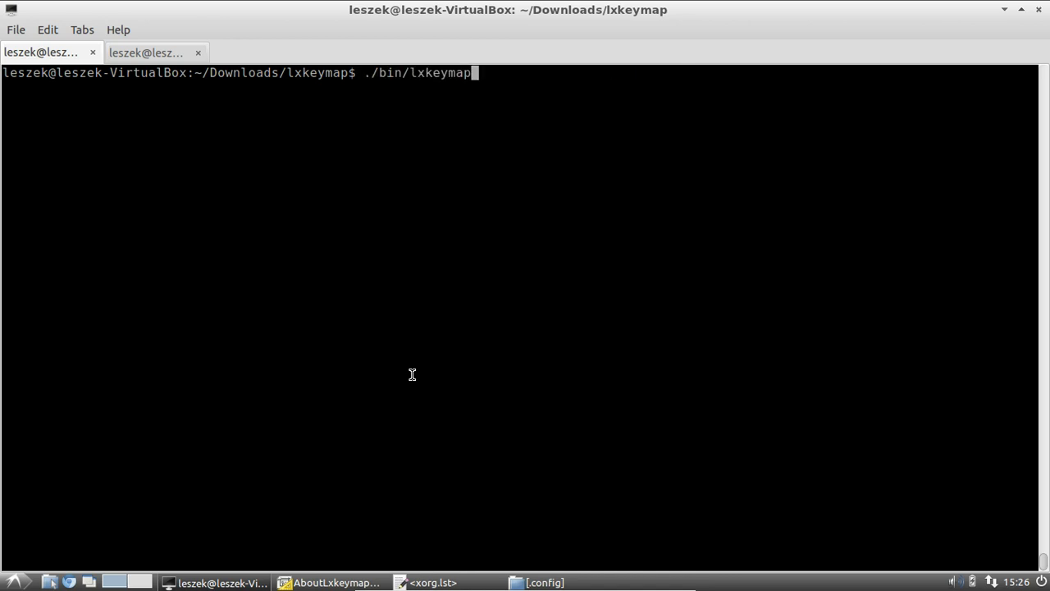
key("Down")
key("Return")
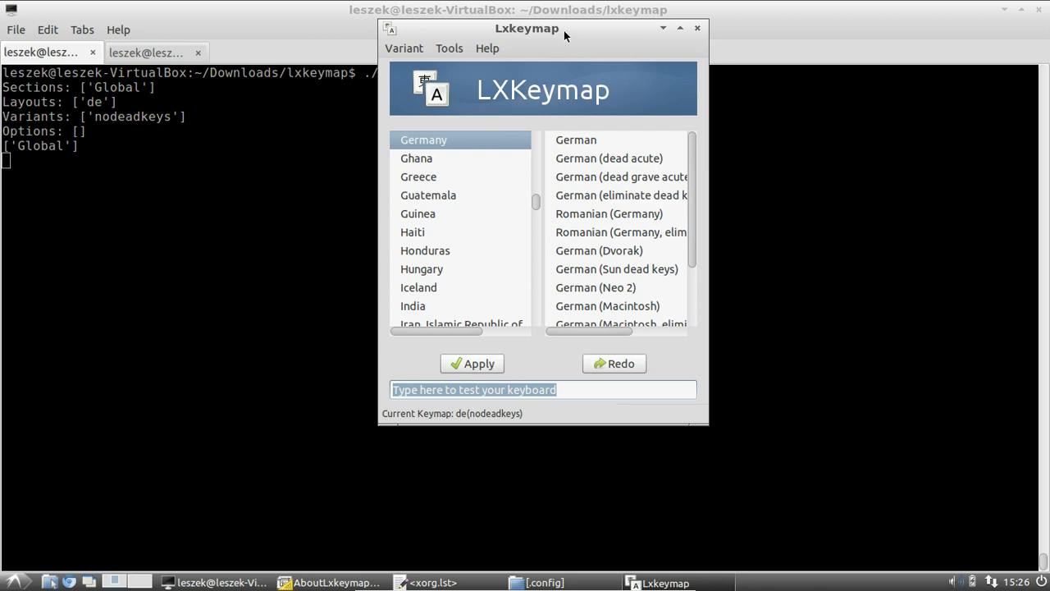
left_click_drag(564, 30, 546, 80)
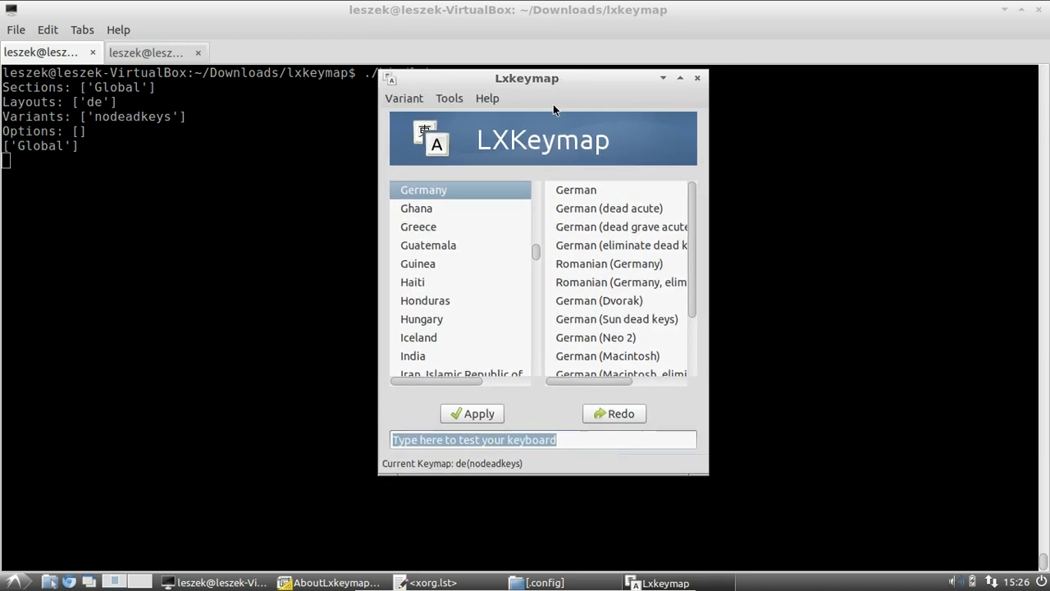
View the About information of Lxkeymap to check its version, and close it
left_click(489, 97)
left_click(502, 180)
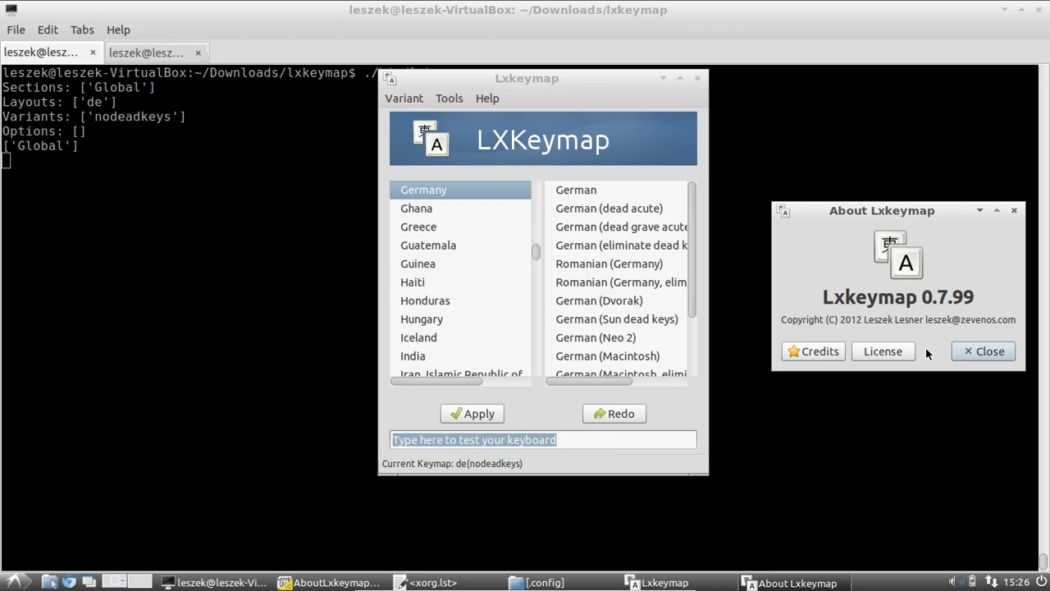
left_click(969, 349)
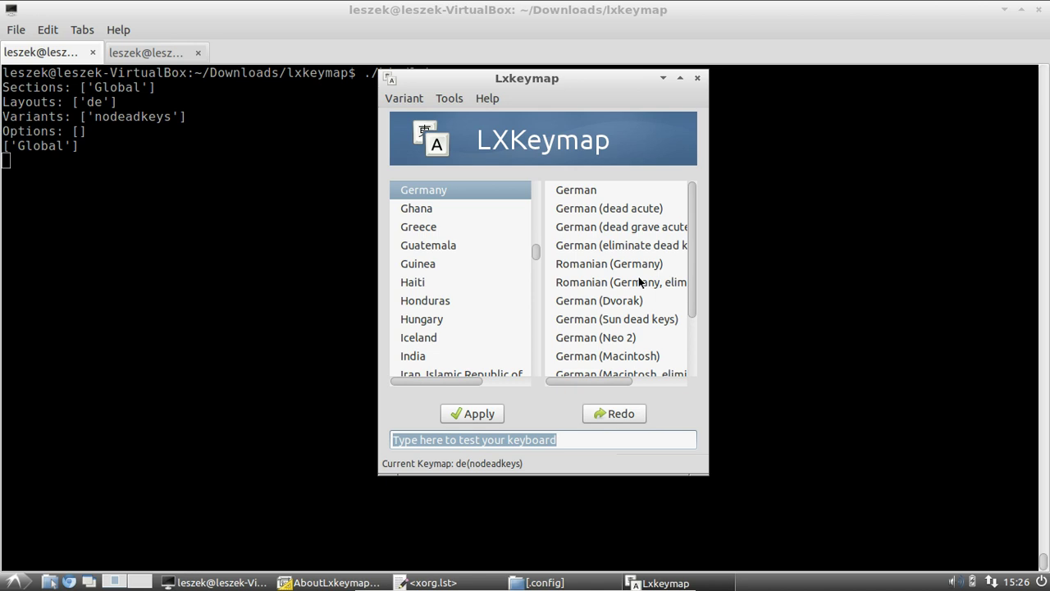
Show the keyboard profiles and add a new profile named International
left_click(456, 102)
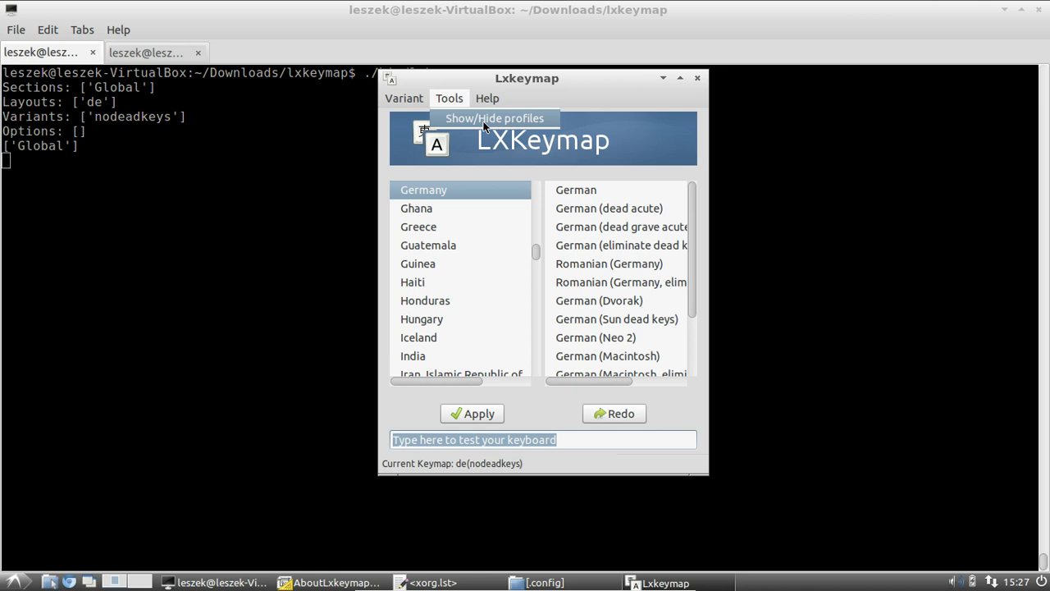
left_click(484, 123)
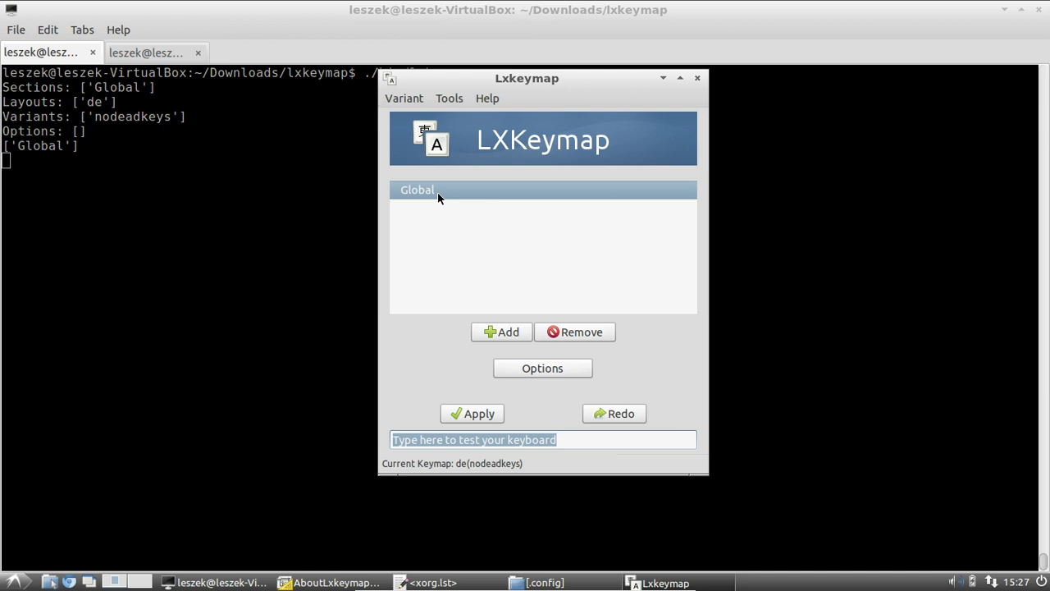
left_click(503, 332)
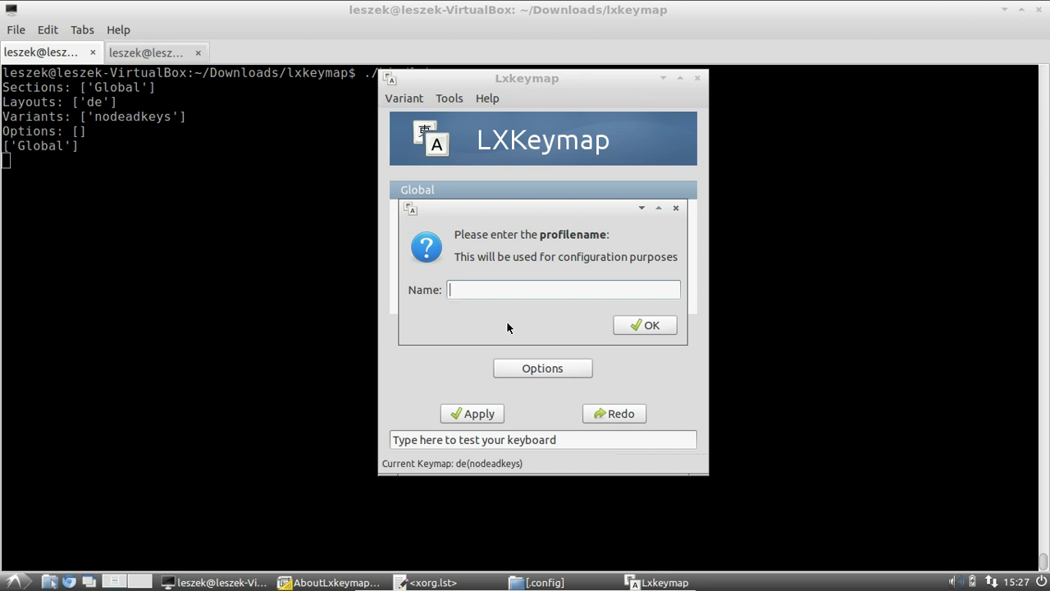
type("International")
left_click(645, 326)
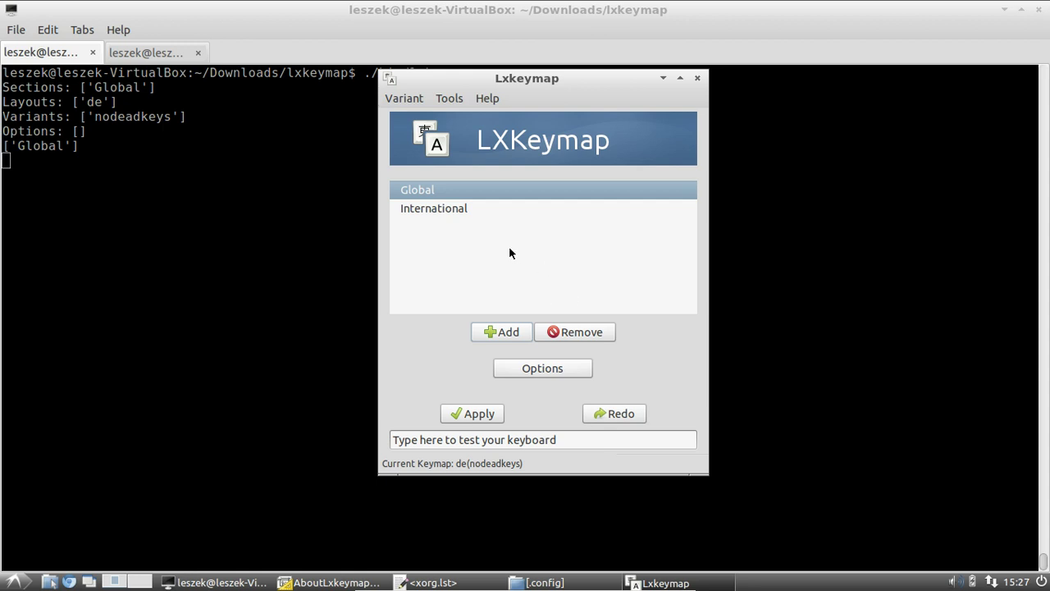
Load the International profile and apply the United States layout with the English (US) variant
double_click(453, 210)
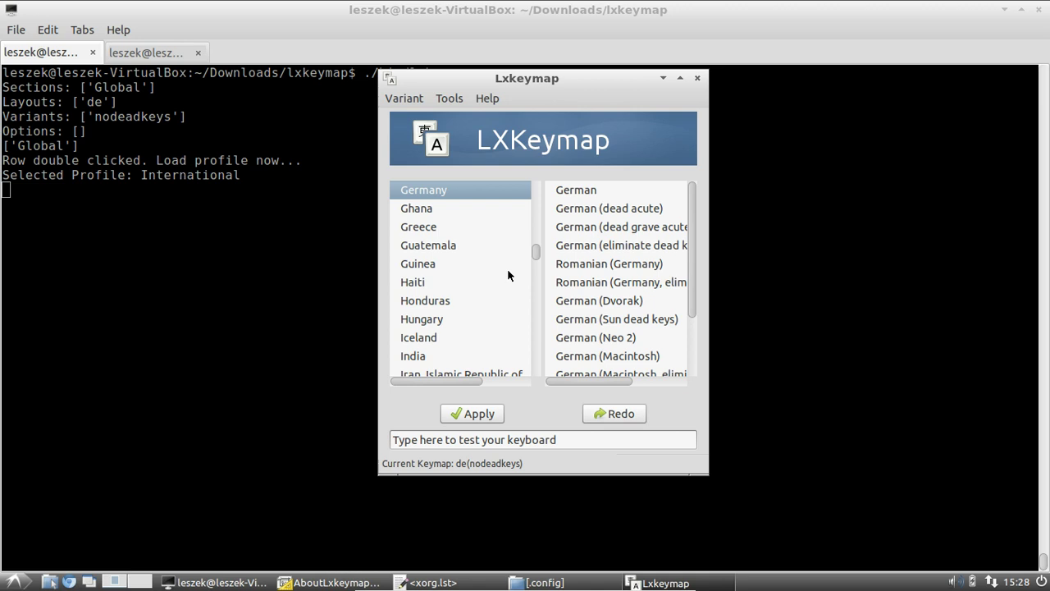
scroll(497, 285, "down", 10)
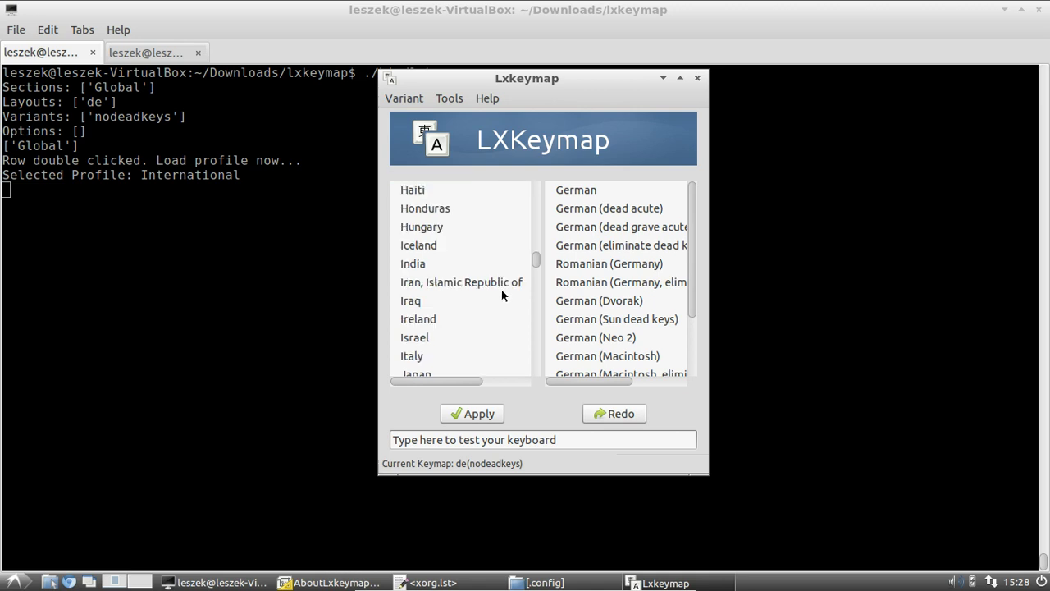
scroll(497, 311, "down", 12)
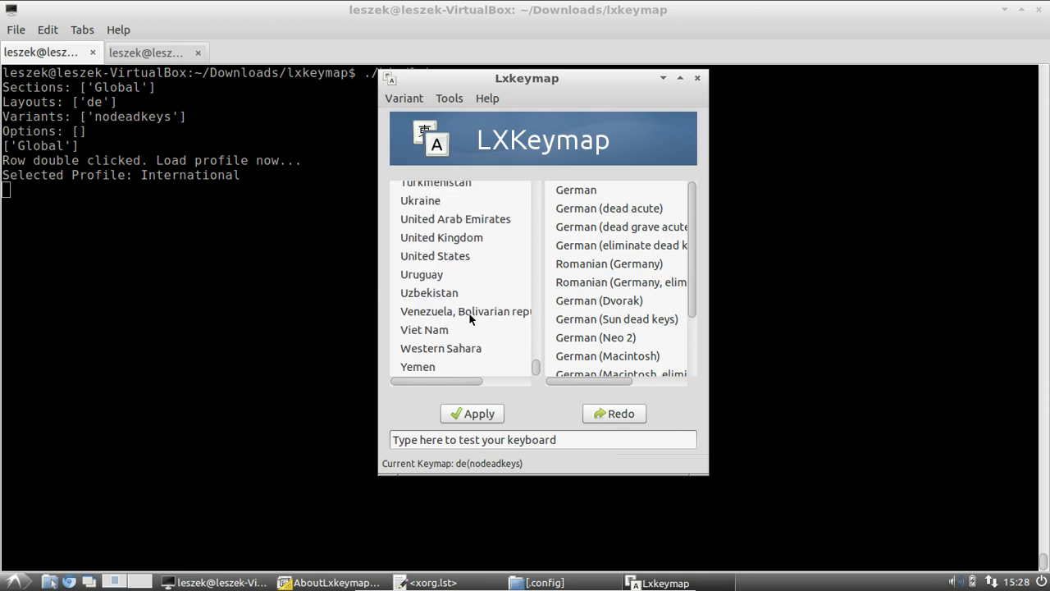
left_click(443, 256)
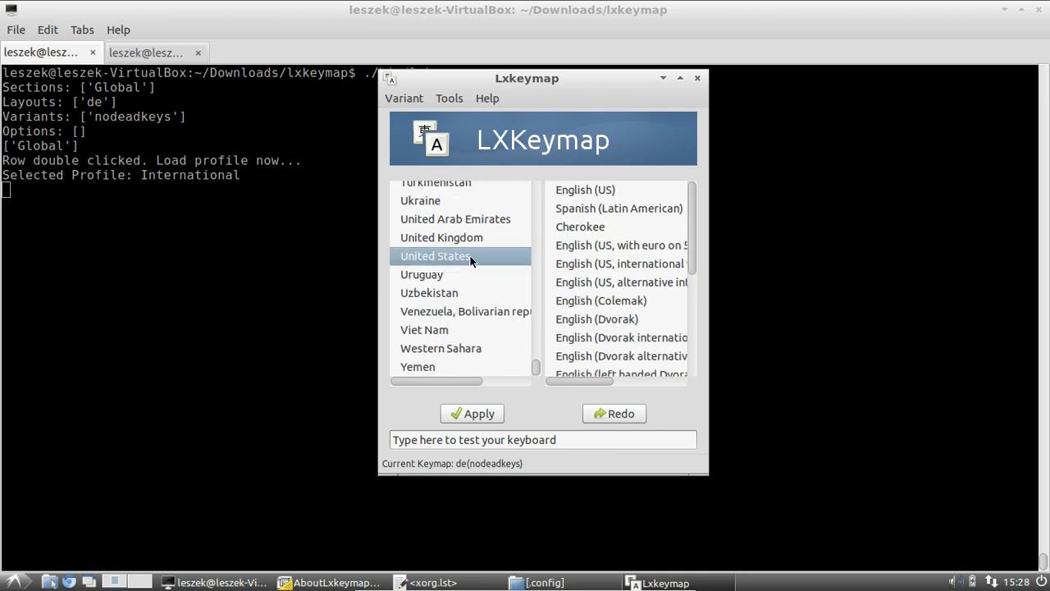
left_click(605, 191)
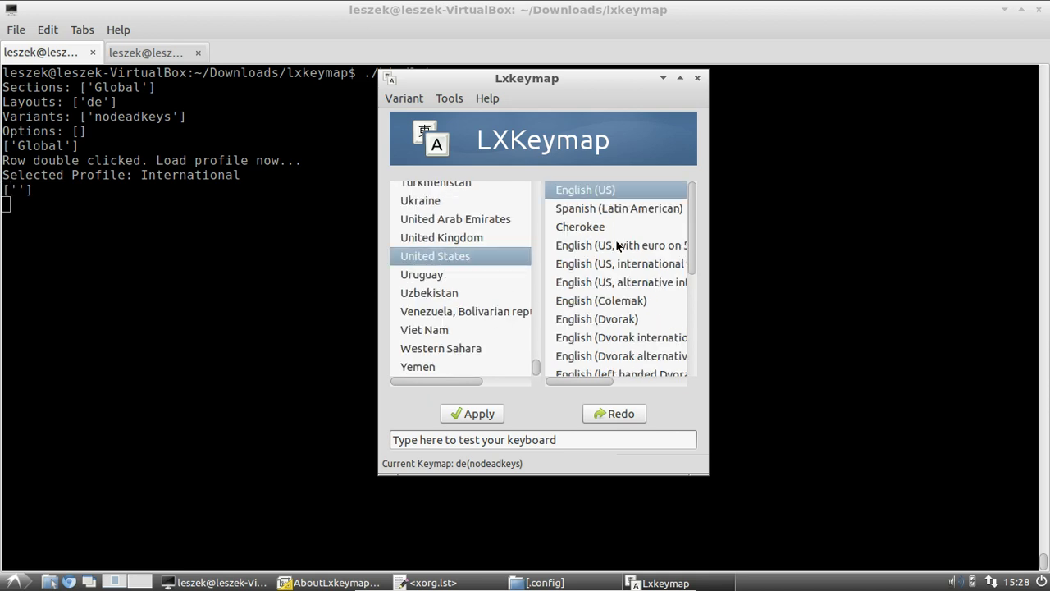
left_click(475, 413)
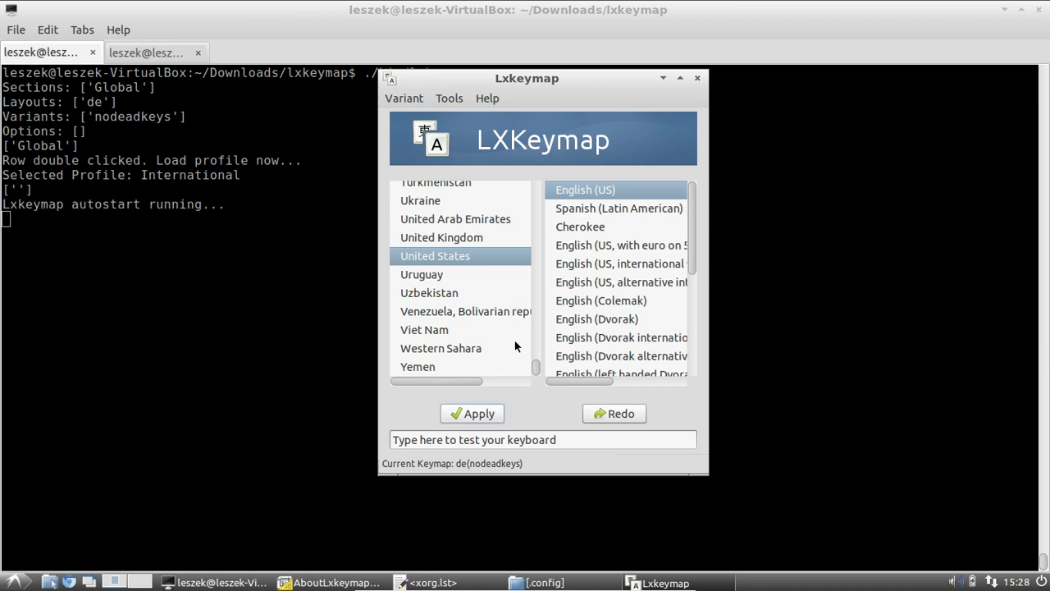
Load the Global profile and reload the International profile to compare their stored layouts
left_click(448, 99)
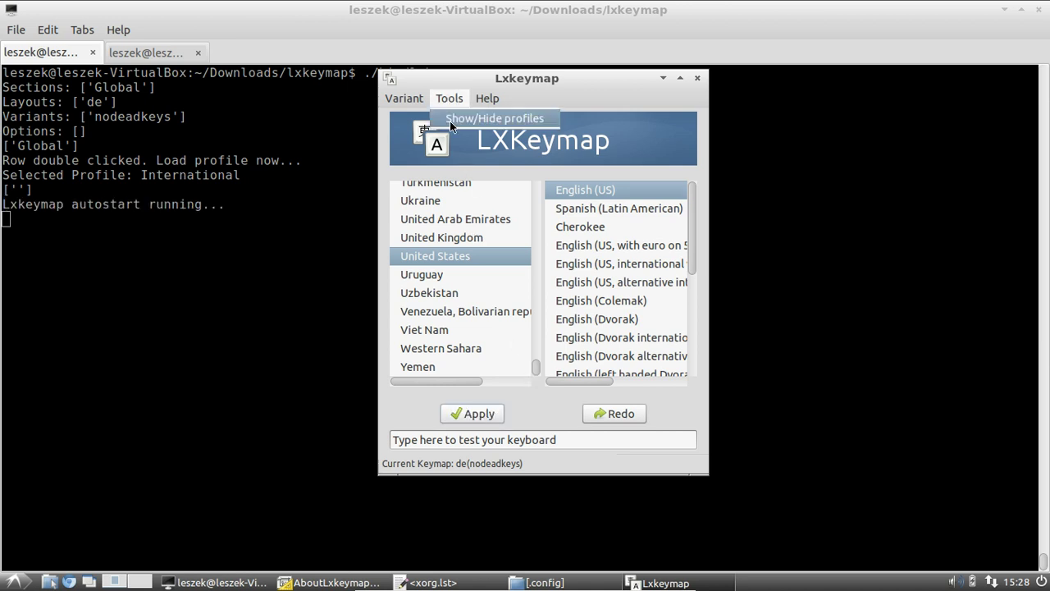
left_click(449, 121)
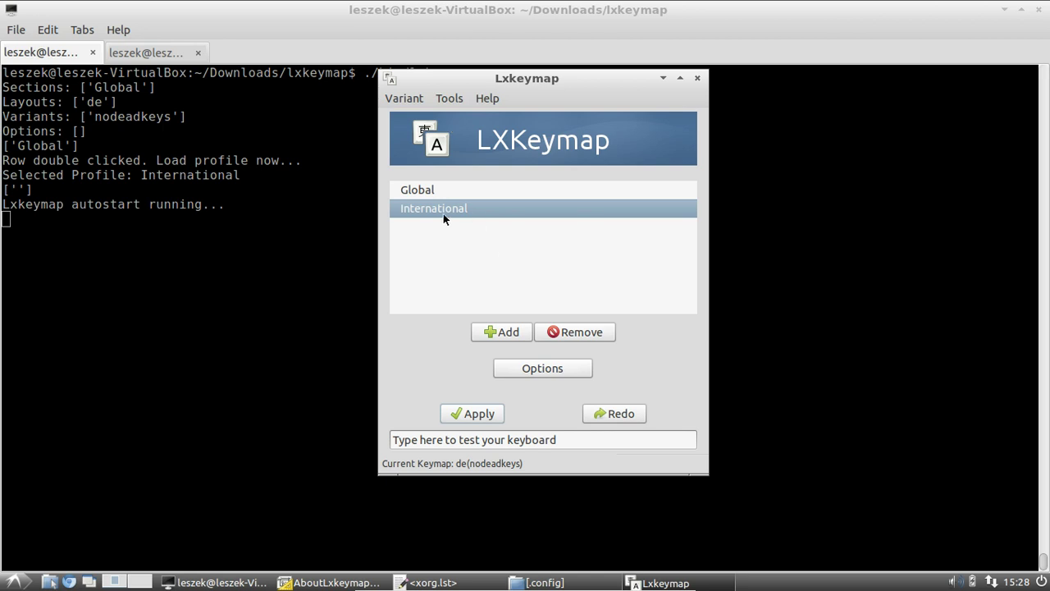
double_click(433, 190)
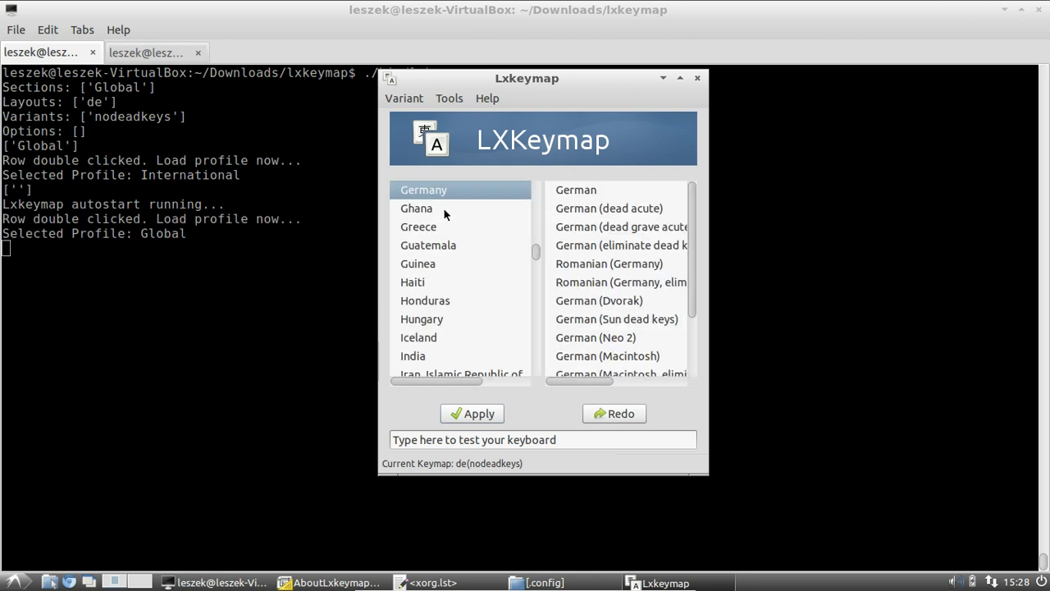
left_click(452, 104)
left_click(457, 119)
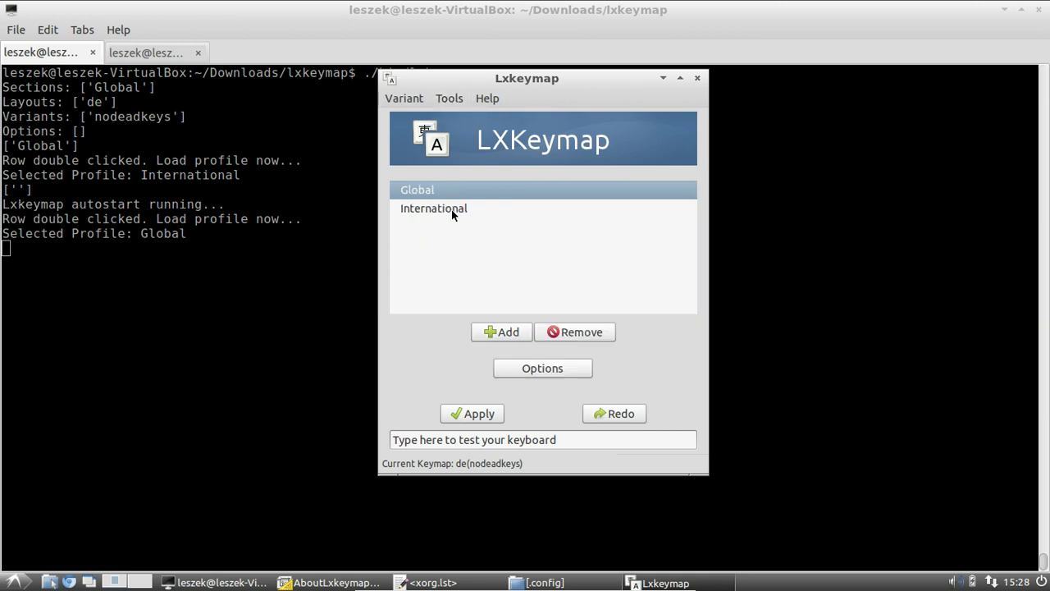
double_click(451, 209)
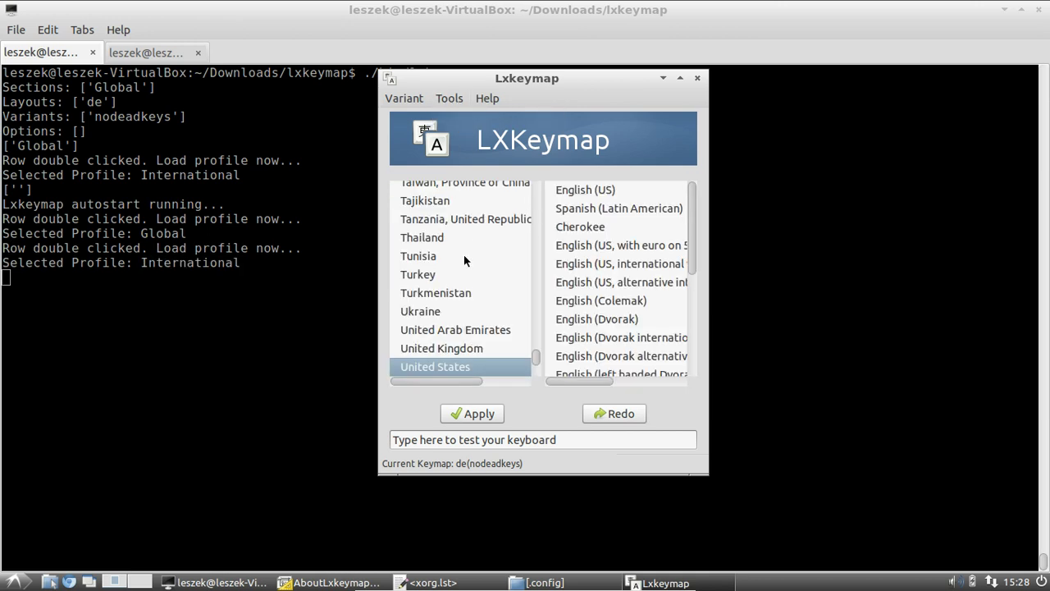
Show the profile list again, test the keymap by entering y and z characters in the test field, and clear them
left_click(447, 99)
left_click(458, 121)
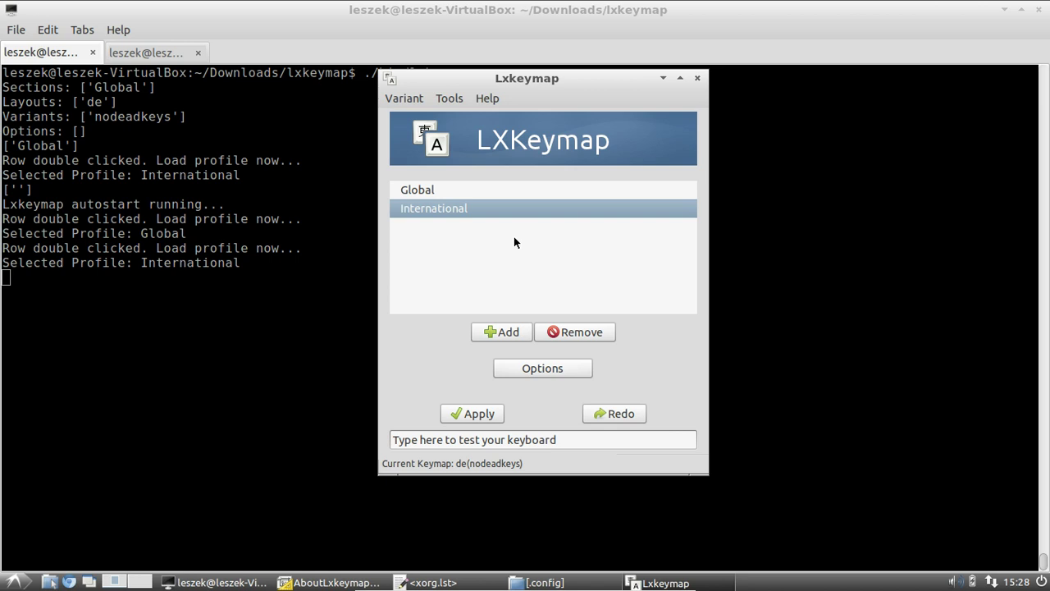
double_click(510, 440)
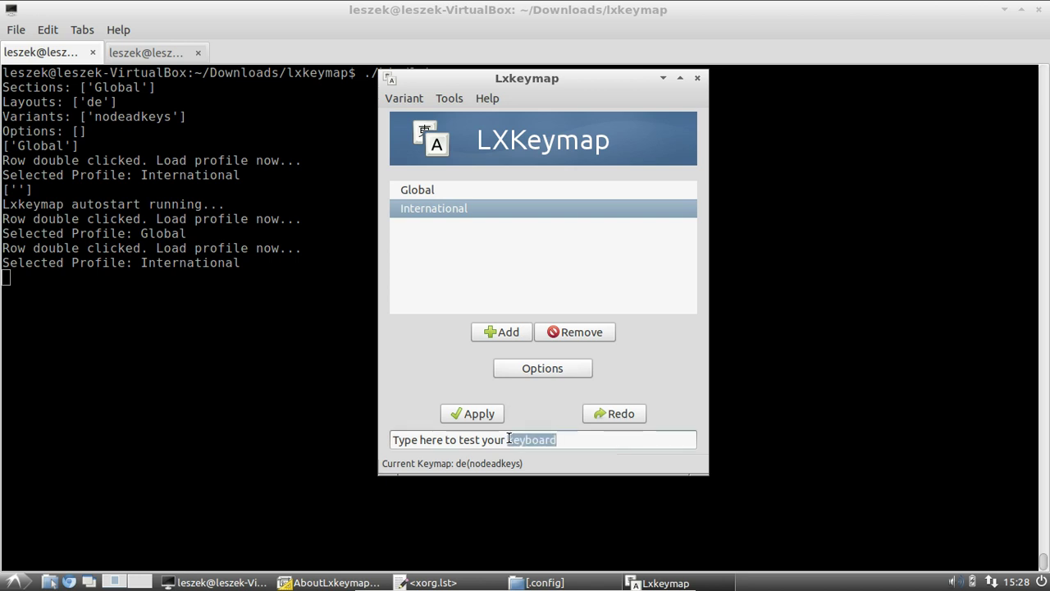
triple_click(497, 440)
left_click(498, 439)
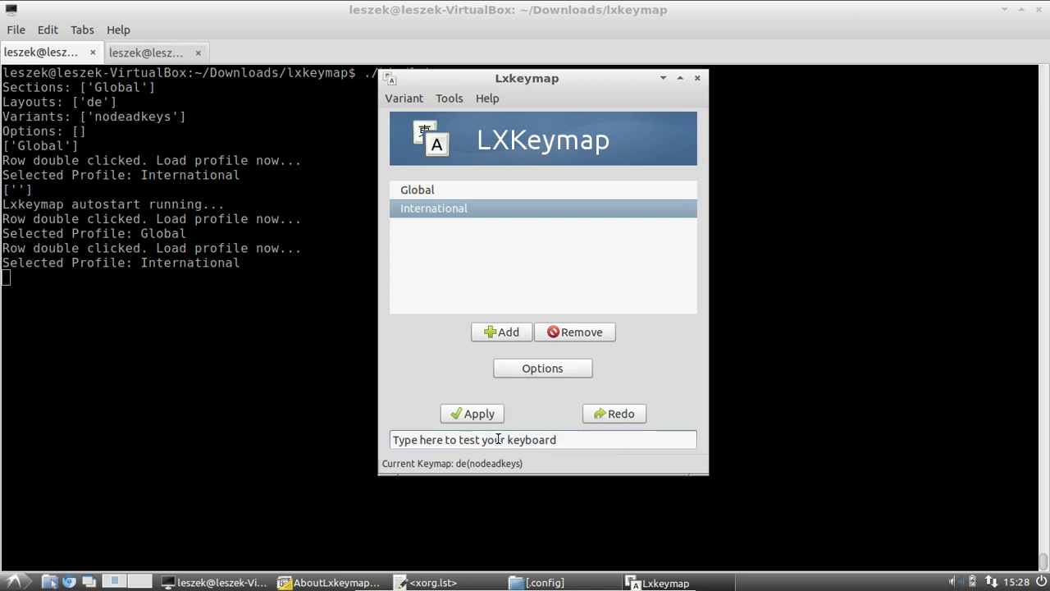
triple_click(498, 440)
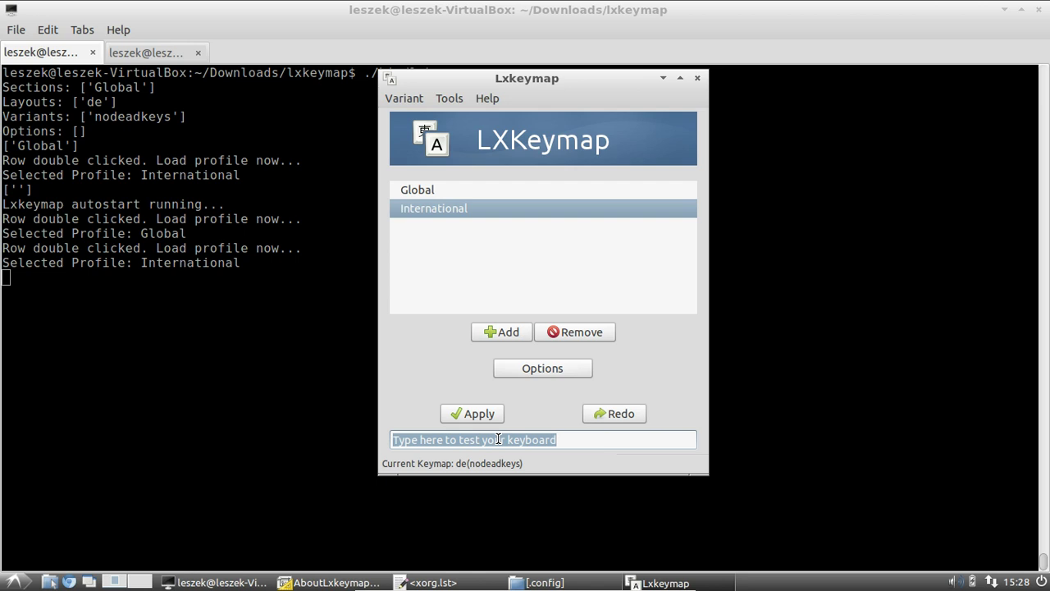
type("yzyz")
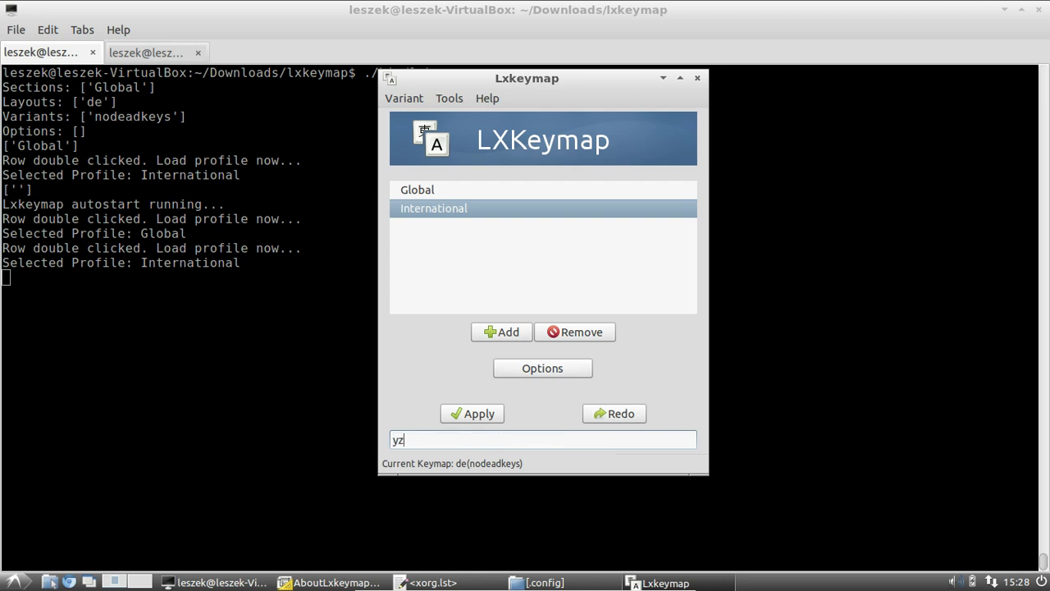
key("BackSpace")
key("BackSpace")
key("BackSpace")
key("BackSpace")
Open the keyboard options of the International profile and examine the choices under Key to choose 3rd level
left_click(529, 369)
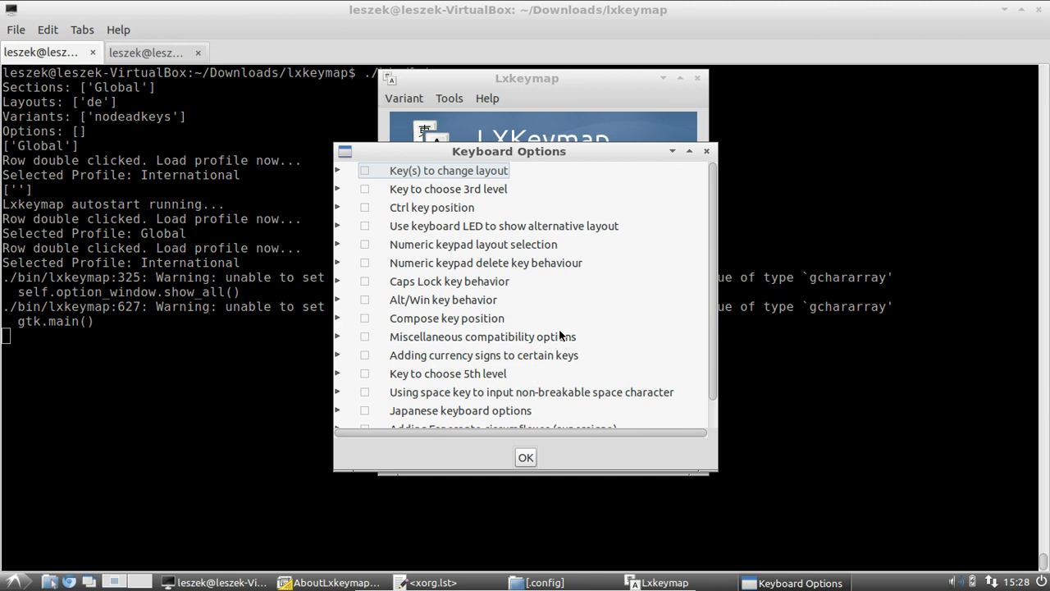
scroll(560, 336, "down", 1)
scroll(561, 335, "up", 1)
left_click(337, 189)
scroll(513, 287, "down", 4)
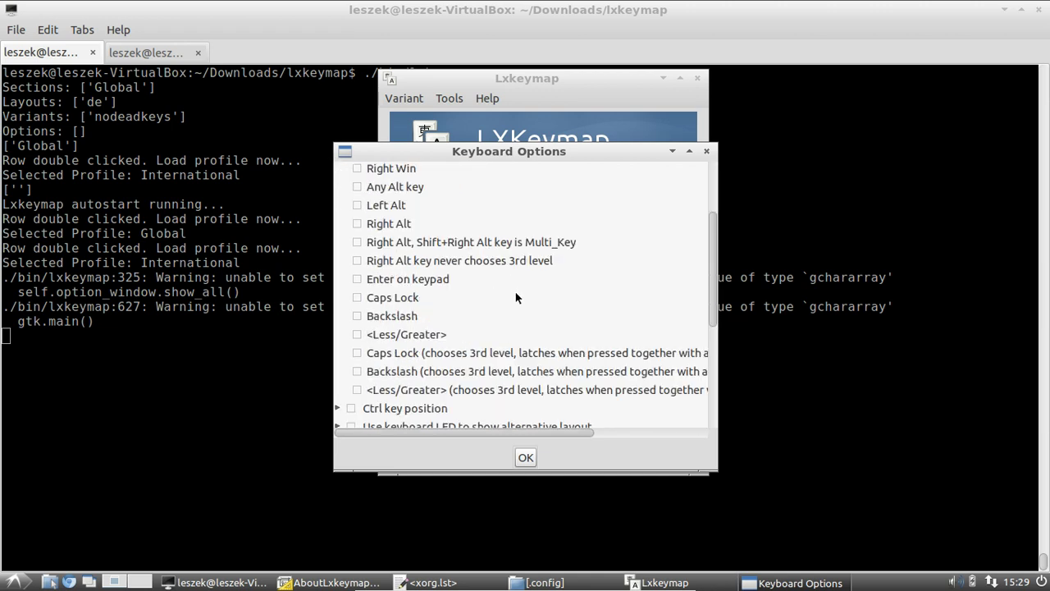
scroll(515, 293, "up", 4)
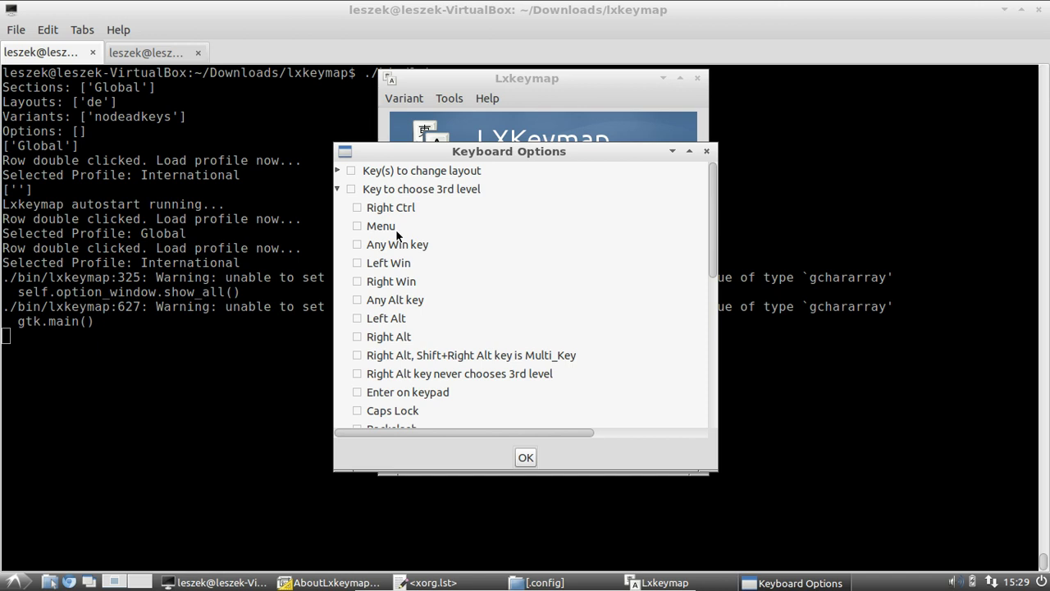
left_click(337, 188)
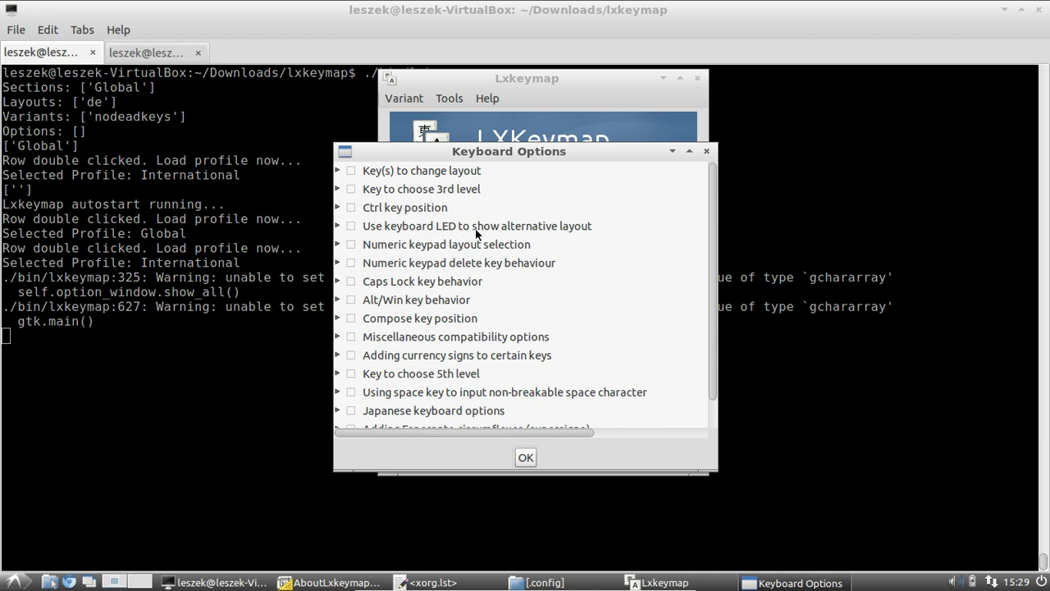
Examine the keyboard options for showing the alternative layout with an LED and for the key sequence to kill the X server
left_click(336, 226)
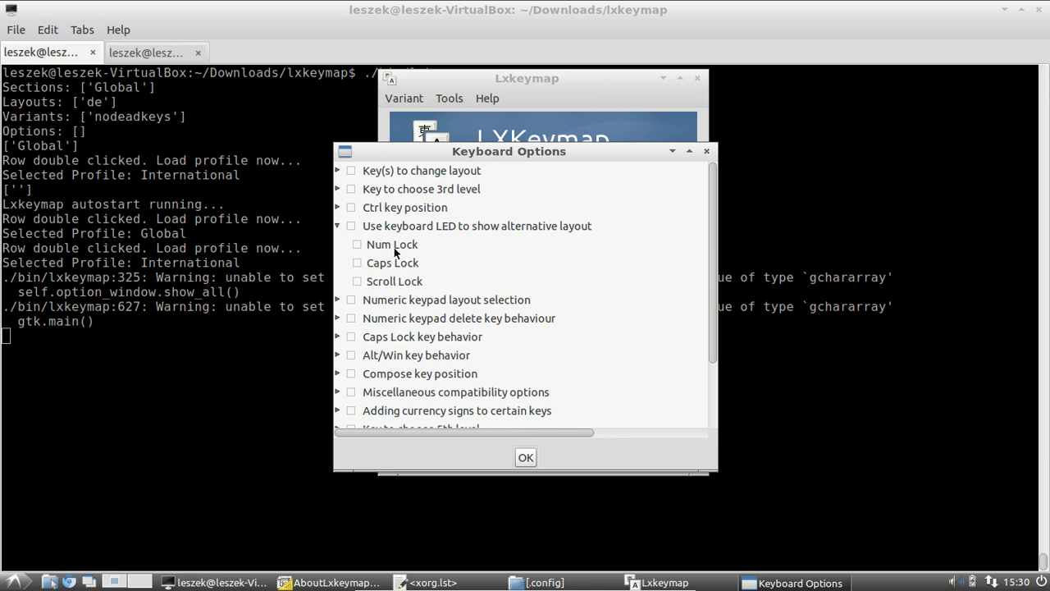
left_click(337, 226)
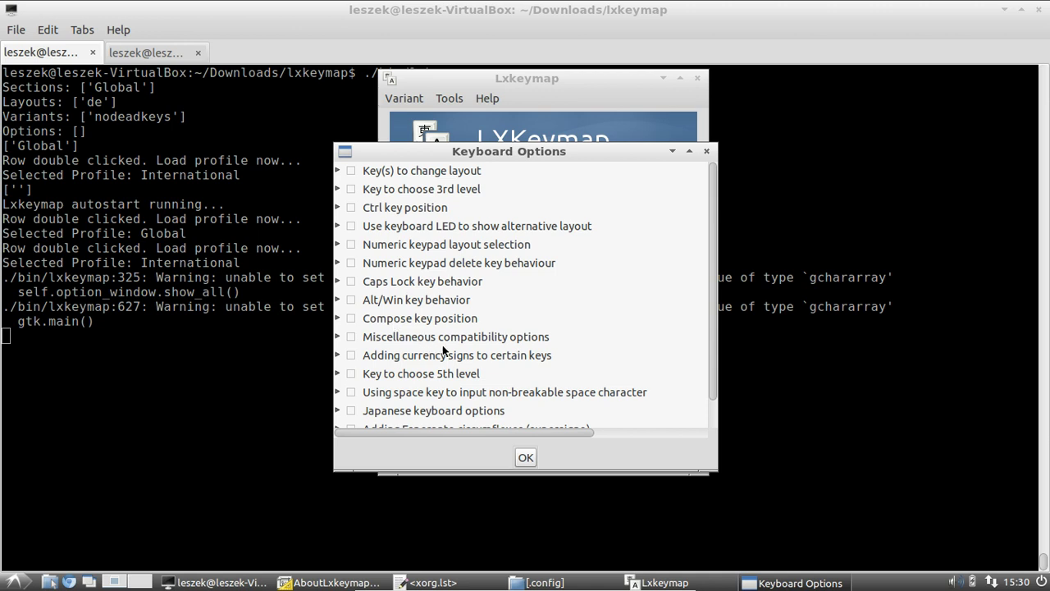
scroll(443, 353, "down", 1)
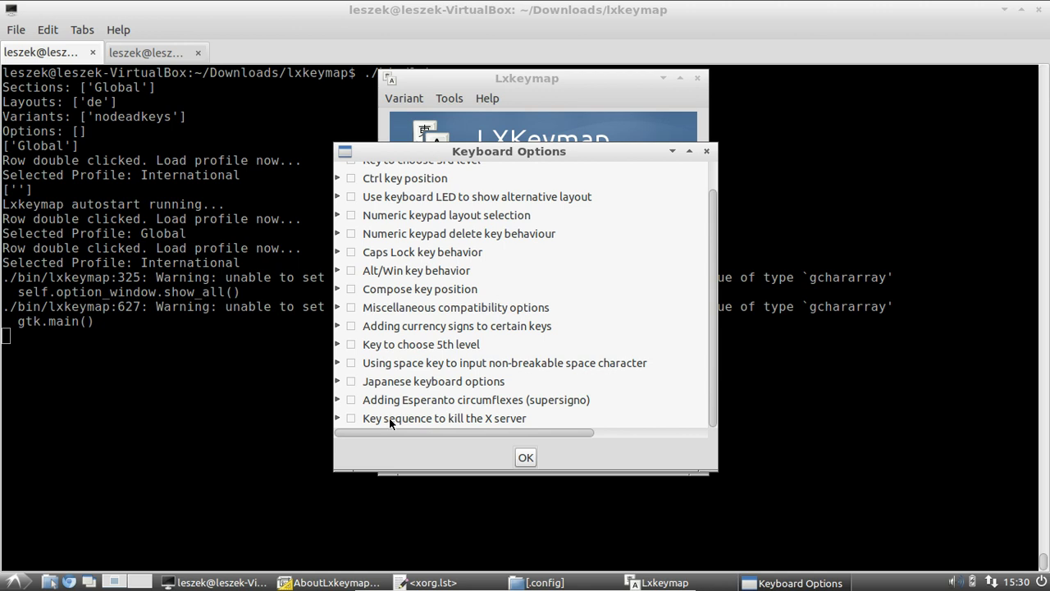
left_click(336, 420)
scroll(525, 368, "down", 1)
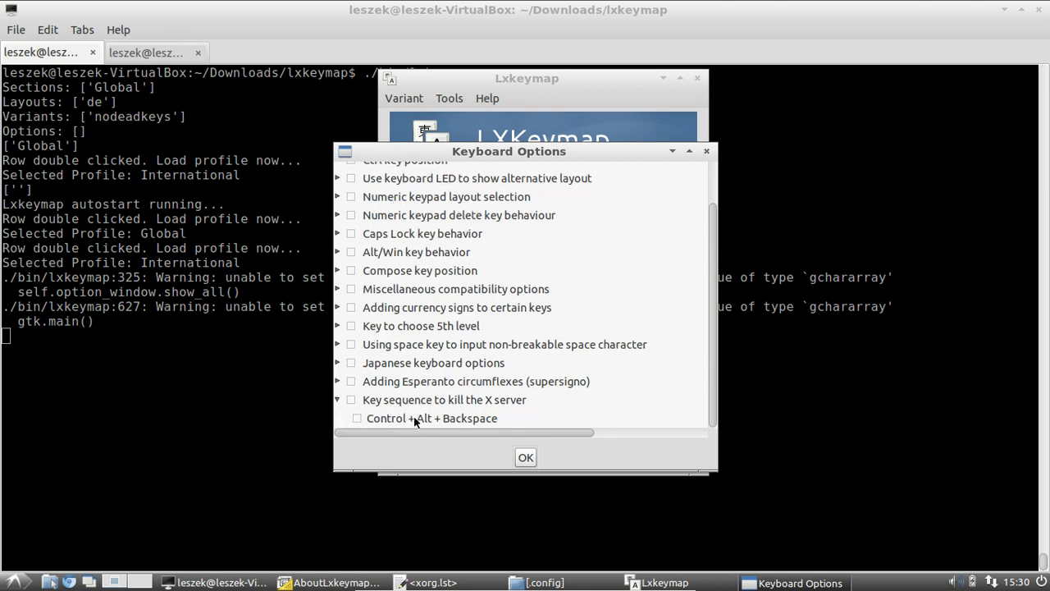
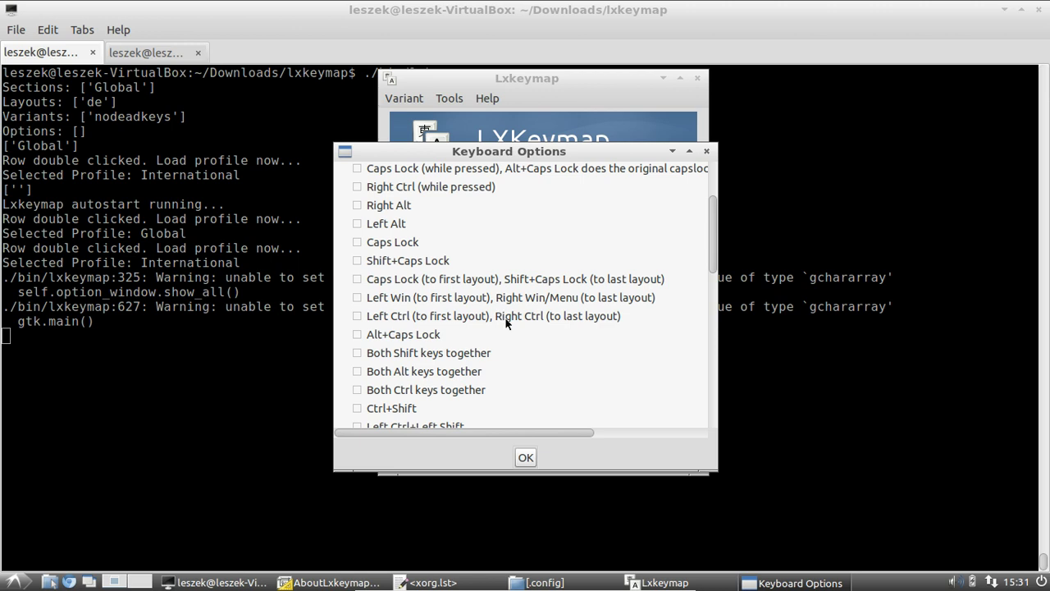
Enable Ctrl+Shift as the key combination to change layout in the International profile's keyboard options and apply the profile
scroll(506, 322, "down", 2)
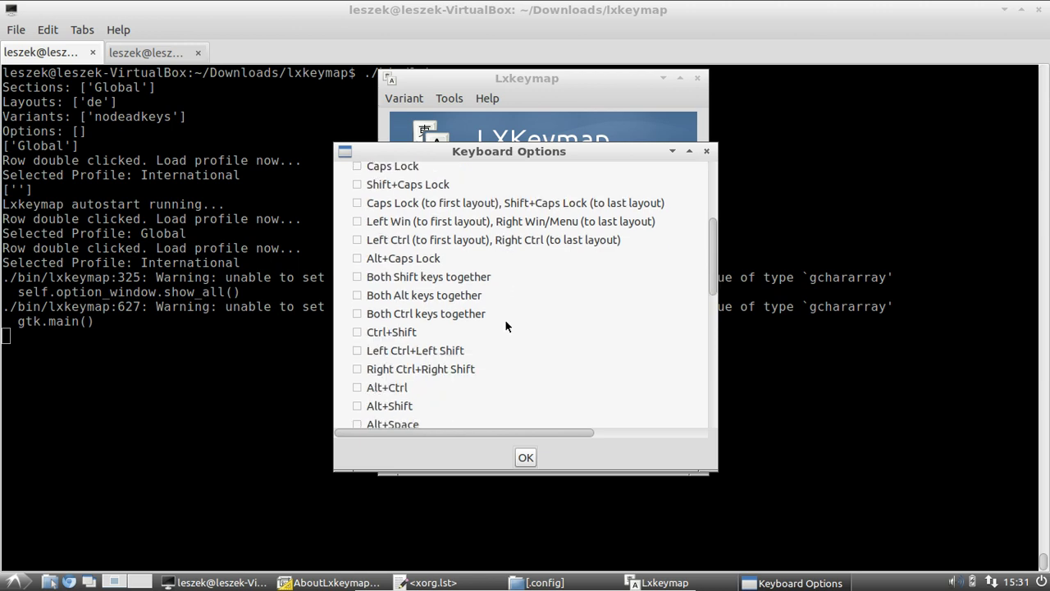
left_click(356, 332)
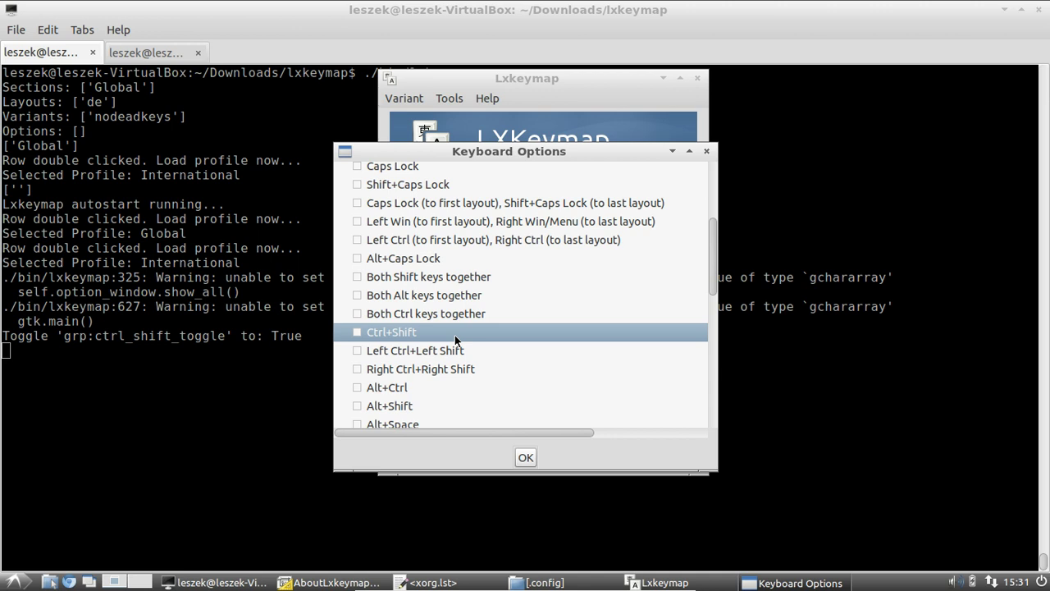
scroll(455, 334, "up", 3)
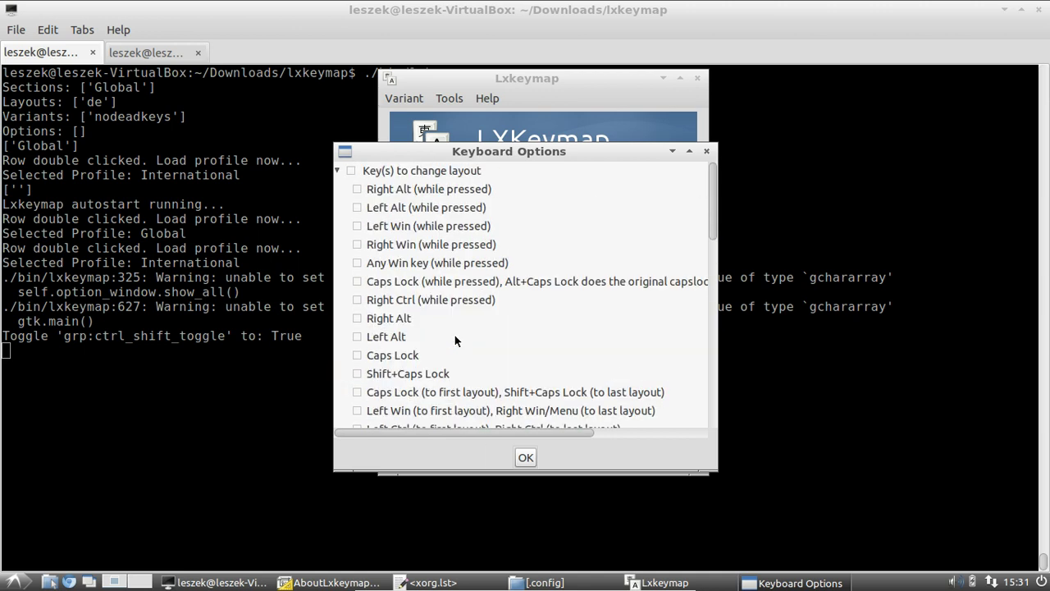
scroll(454, 337, "down", 1)
scroll(455, 337, "down", 3)
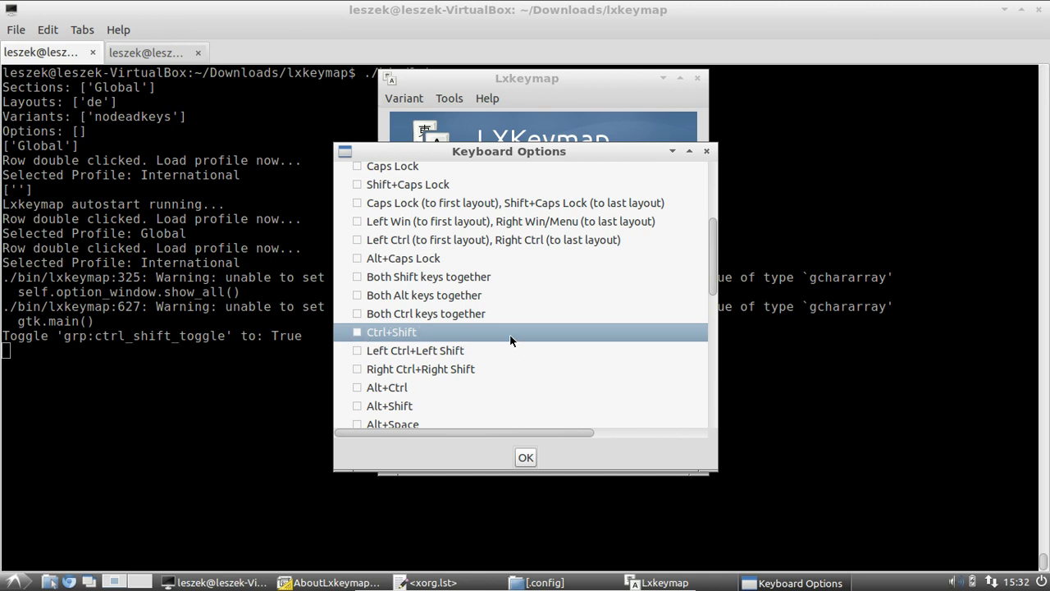
scroll(509, 334, "up", 5)
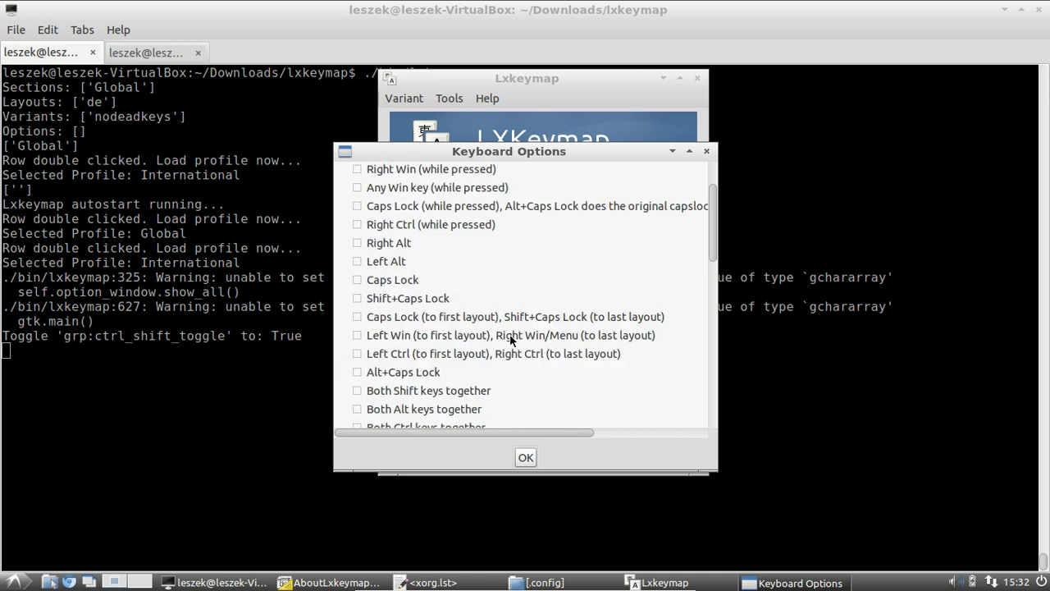
scroll(510, 334, "down", 5)
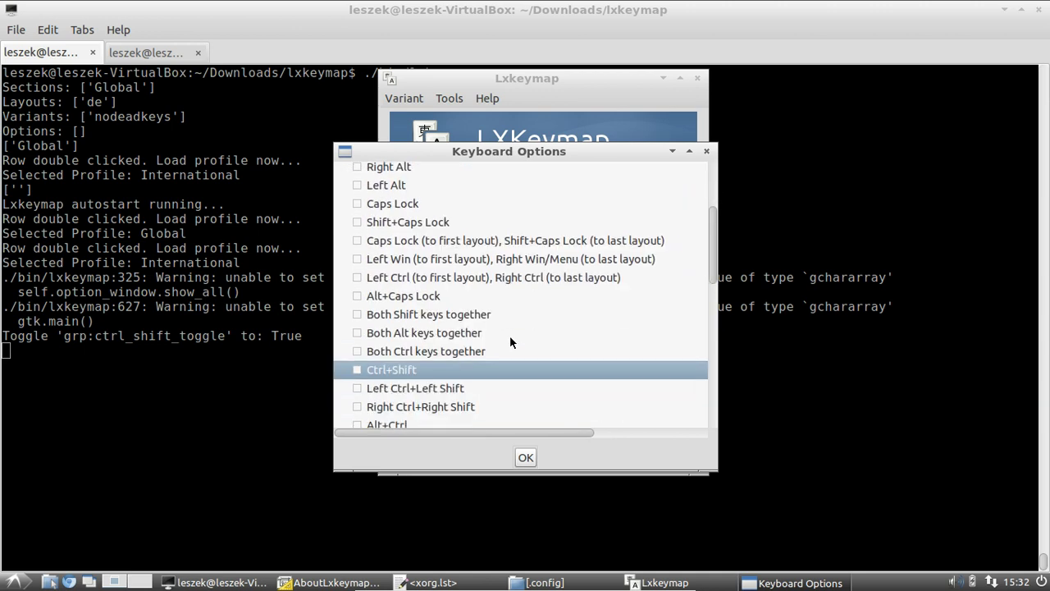
scroll(510, 335, "down", 2)
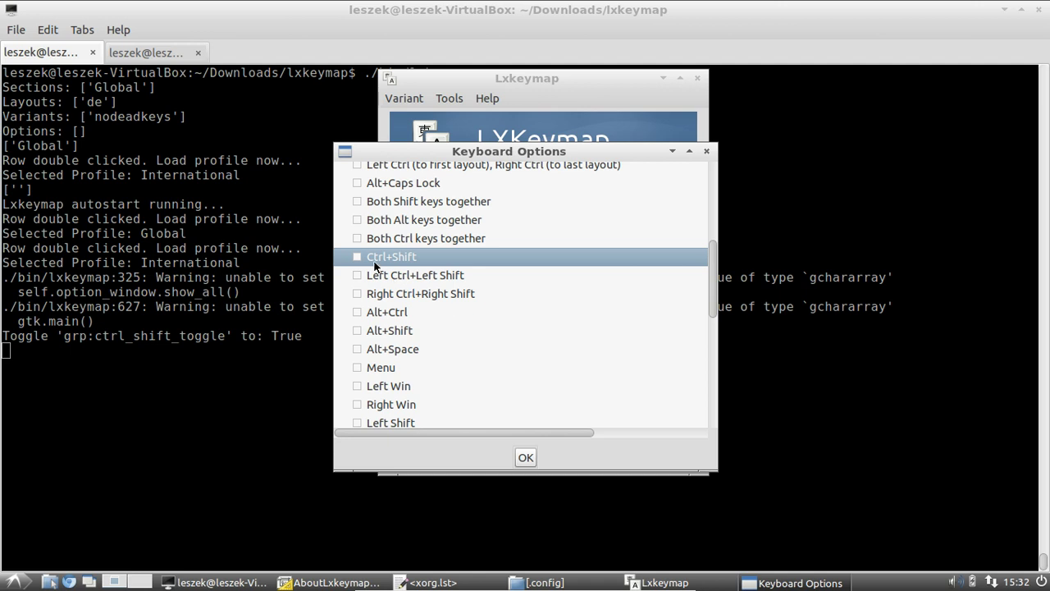
left_click(525, 456)
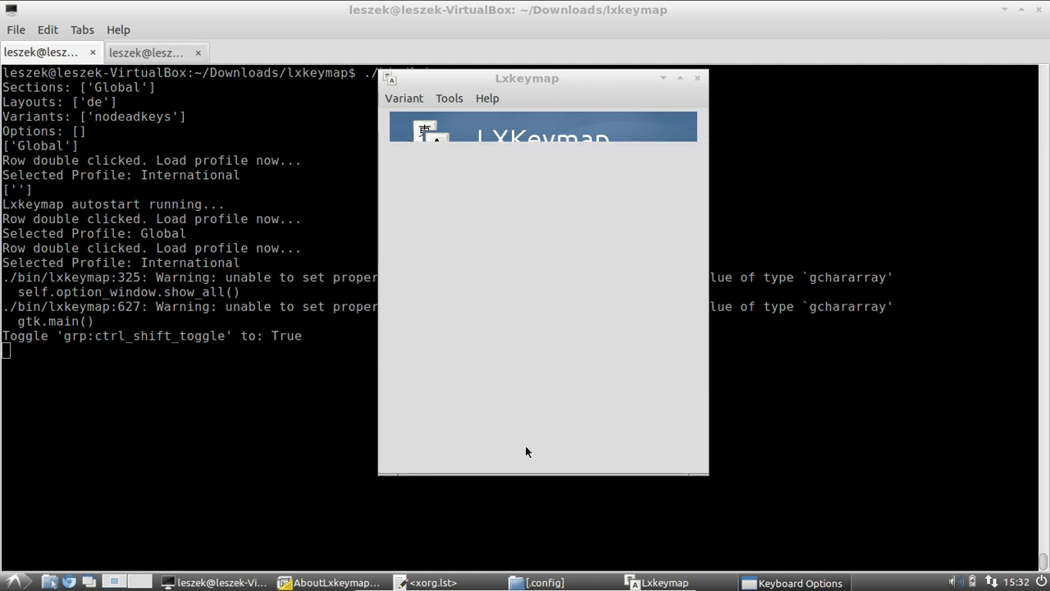
left_click(474, 416)
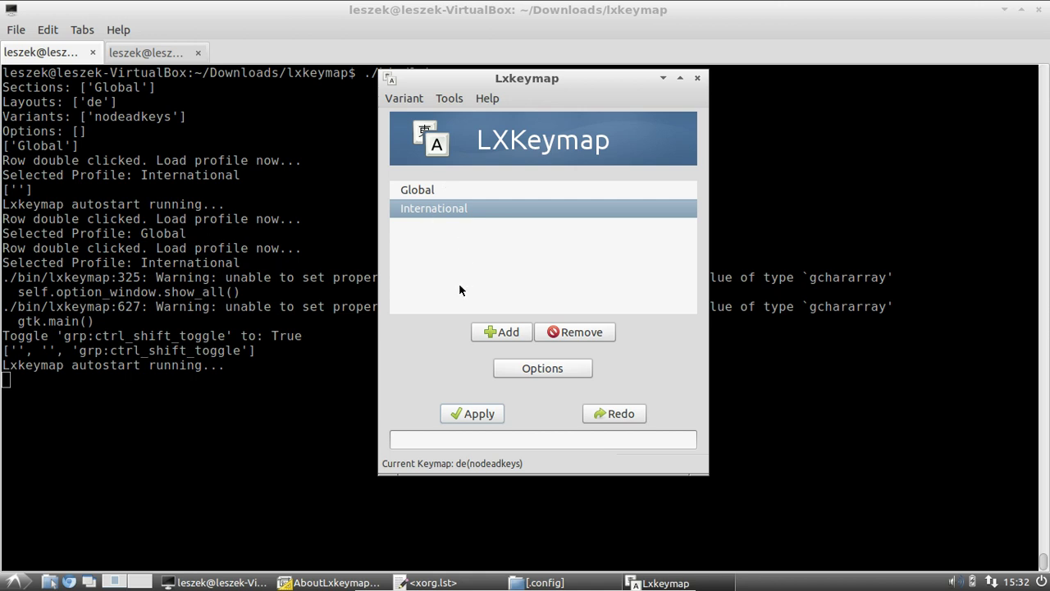
Test the applied keymap by entering runs of y and z characters in the test field, and clear them
left_click(439, 443)
type("yyyy")
type("zzzzzzzzzzzzz")
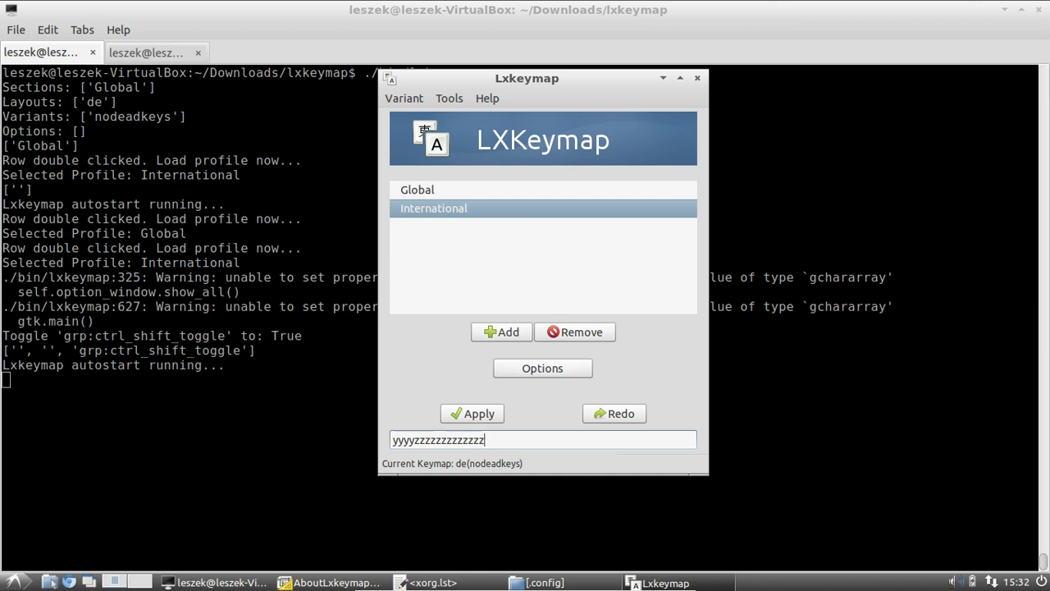
type("zzzyyyyyyy")
key("BackSpace")
key("BackSpace")
key("BackSpace")
key("BackSpace")
key("BackSpace")
key("BackSpace")
key("BackSpace")
key("BackSpace")
key("BackSpace")
key("BackSpace")
key("BackSpace")
key("BackSpace")
key("BackSpace")
key("BackSpace")
key("BackSpace")
key("BackSpace")
key("BackSpace")
key("BackSpace")
key("BackSpace")
key("BackSpace")
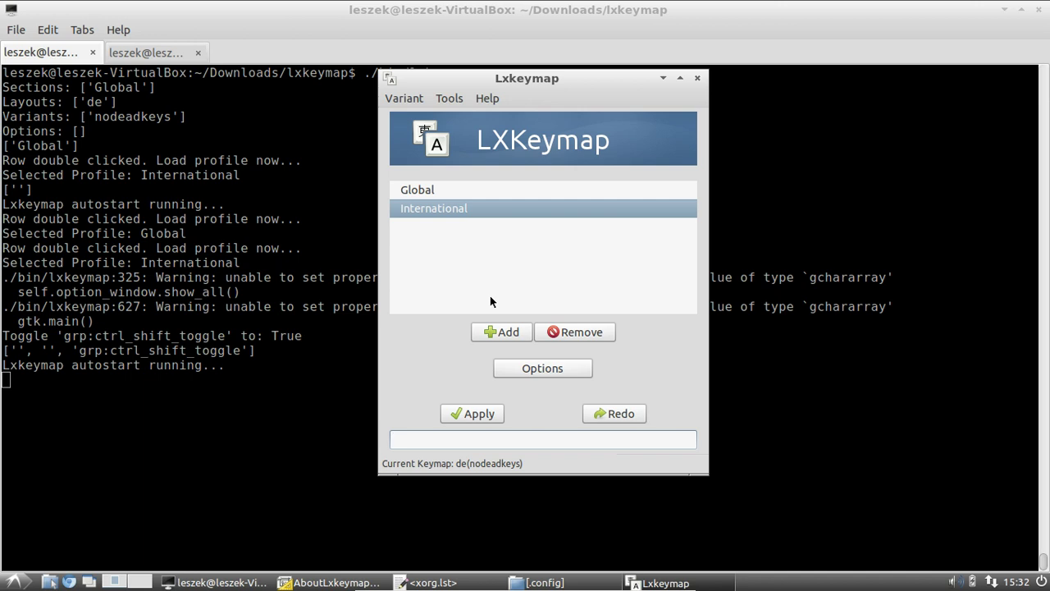
Add a new keyboard profile named French
left_click(507, 334)
type("French")
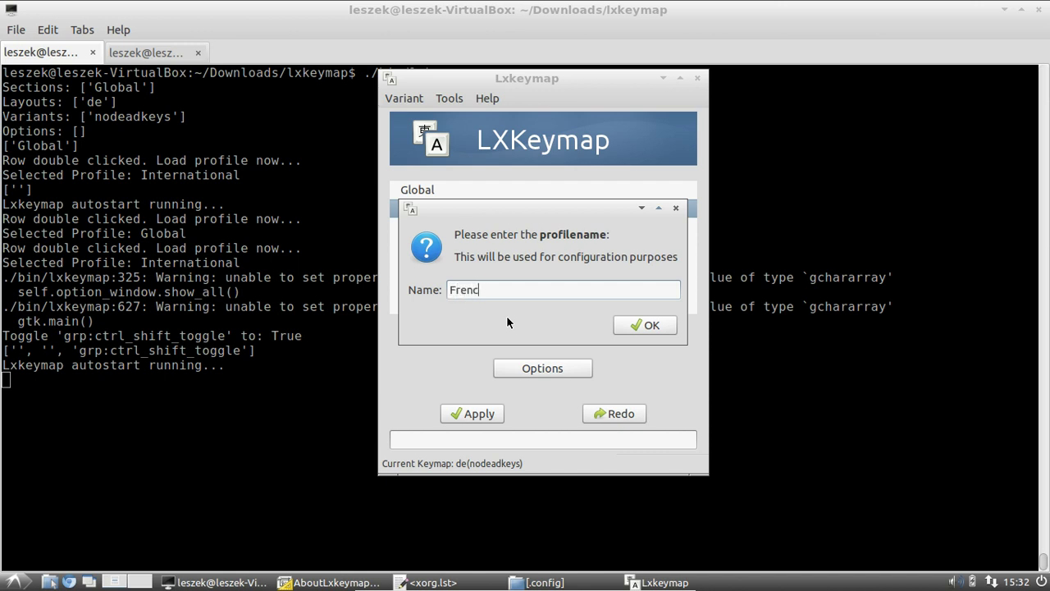
left_click(652, 326)
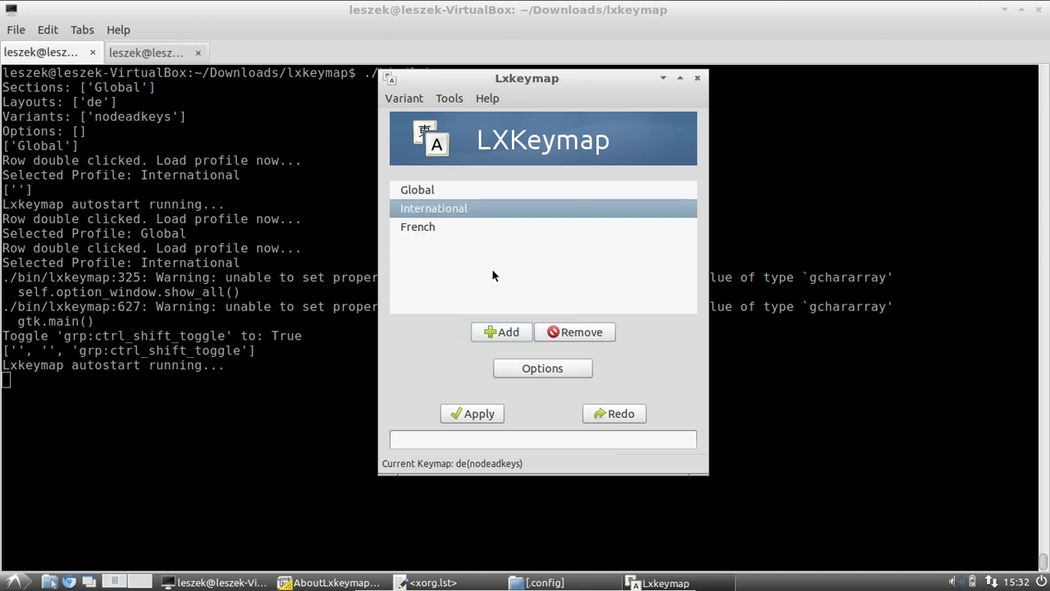
Load the French profile, assign it the country France with the plain French layout, and apply it
left_click(436, 227)
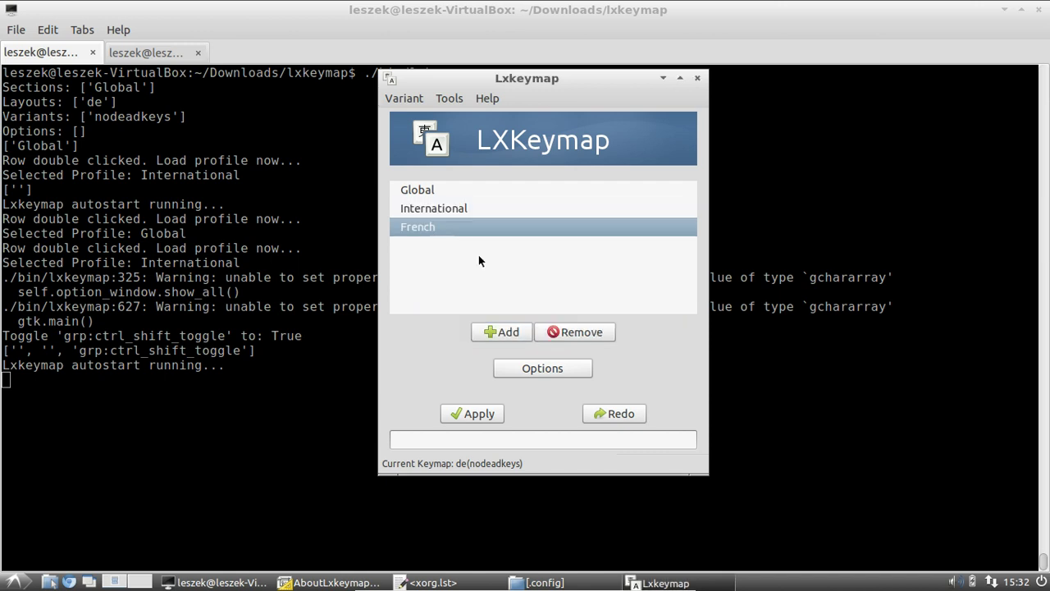
double_click(421, 229)
left_click_drag(537, 357, 543, 236)
left_click(427, 330)
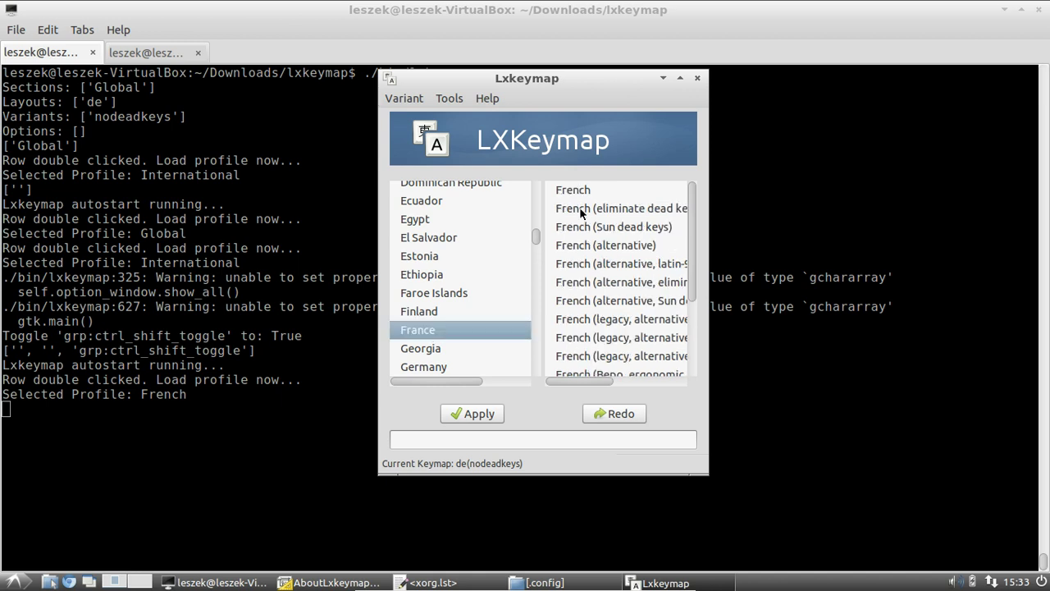
left_click(581, 193)
left_click(481, 415)
Enter "qwertz azerty qwerty" in the test field, with spaces separating the three layout names
left_click(446, 439)
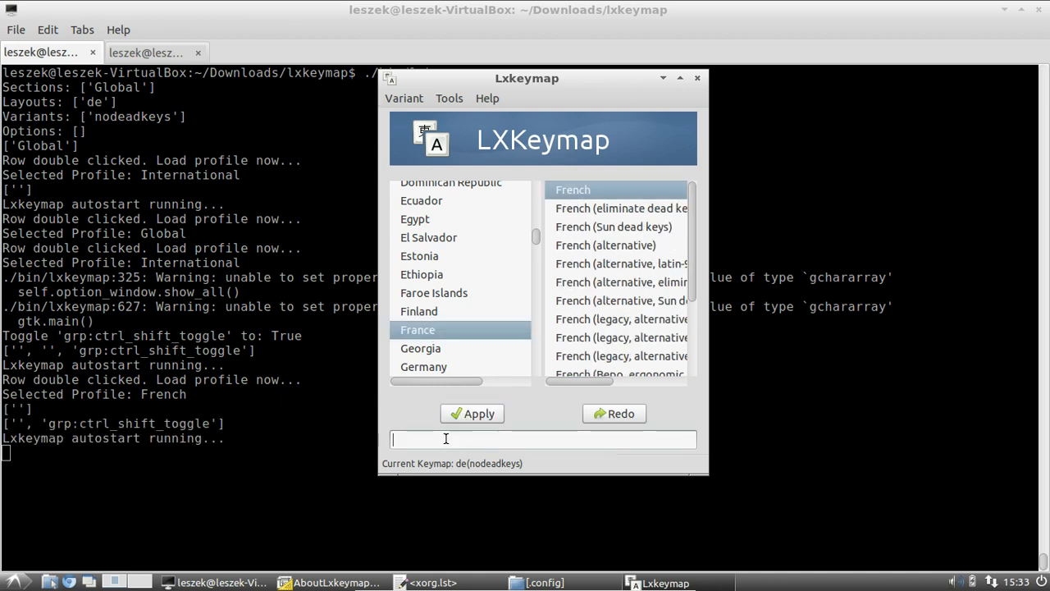
type("qwertz")
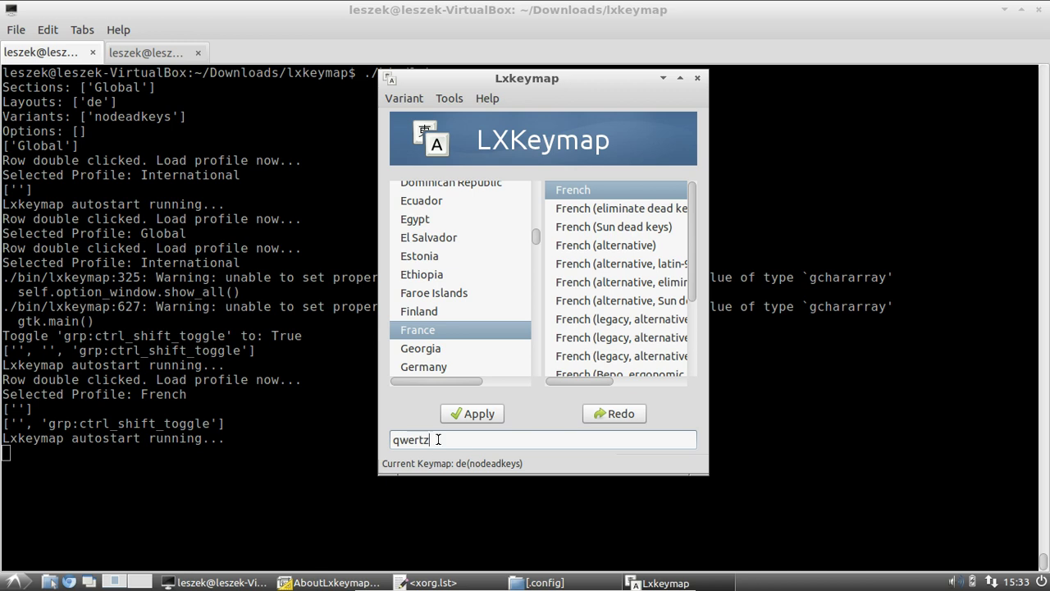
type("azerty")
type("qwerty")
left_click(468, 441)
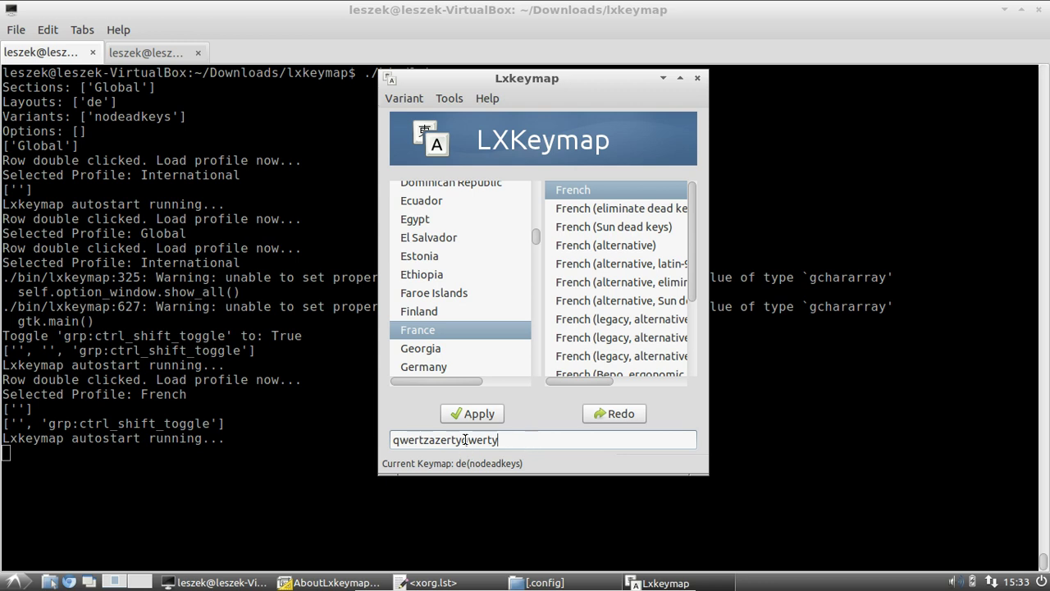
left_click(428, 441)
left_click(518, 447)
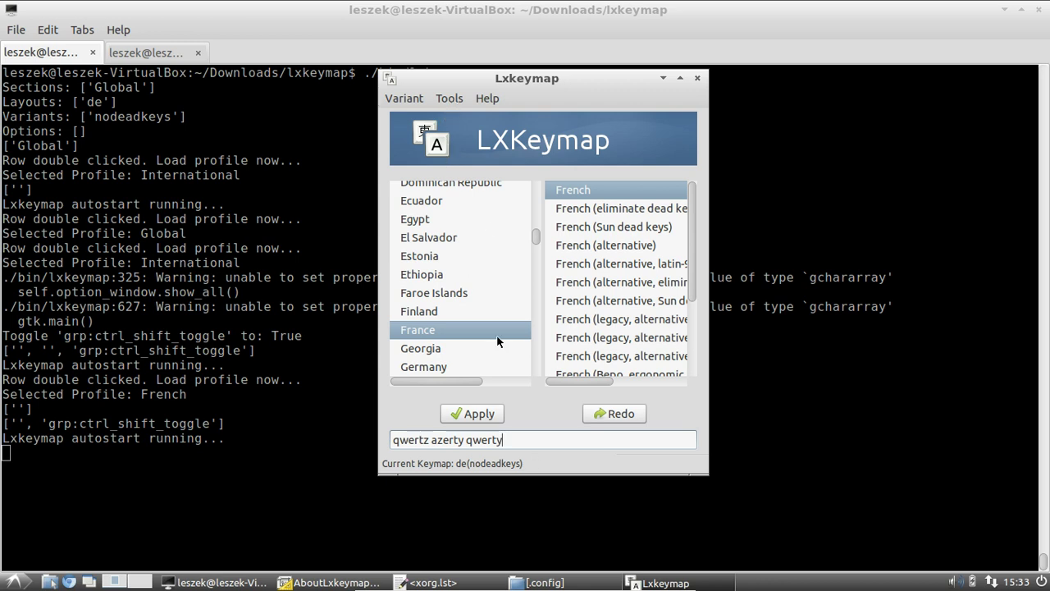
Show the profile list again, remove the French profile from it, and apply the change
left_click(447, 100)
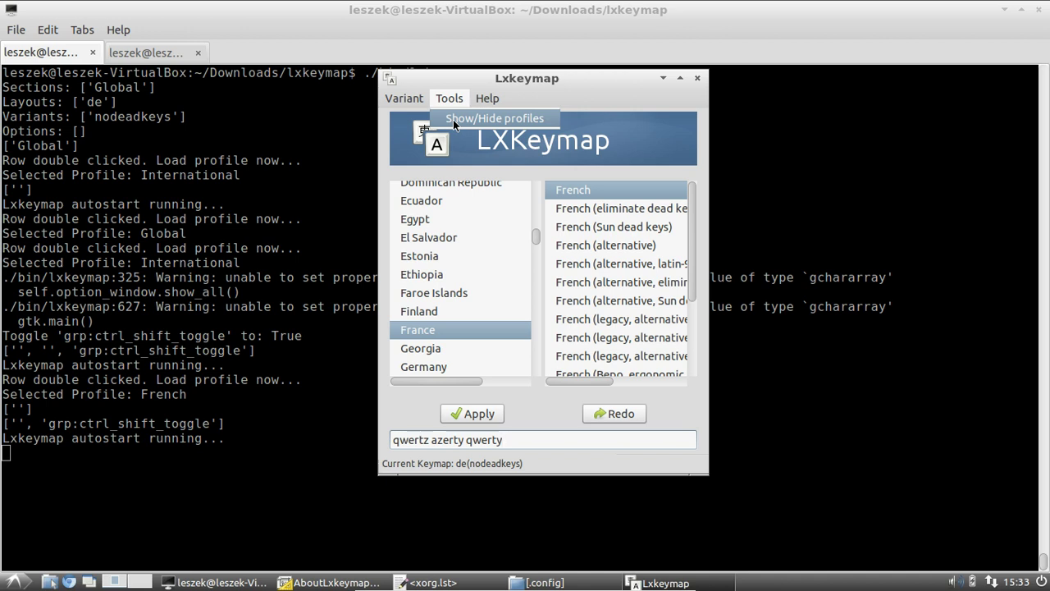
left_click(455, 121)
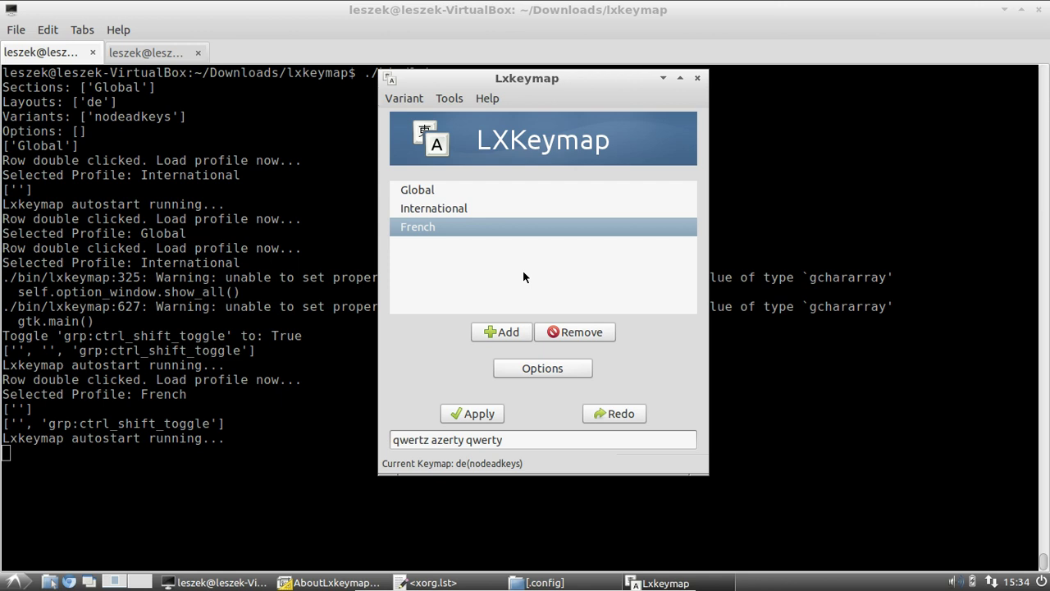
left_click(574, 331)
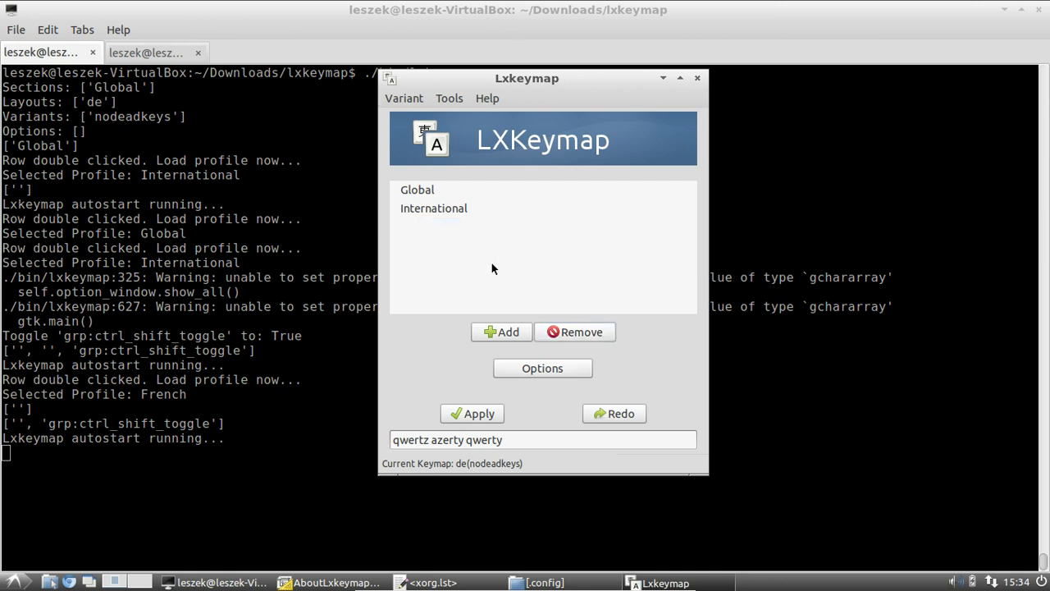
left_click(457, 414)
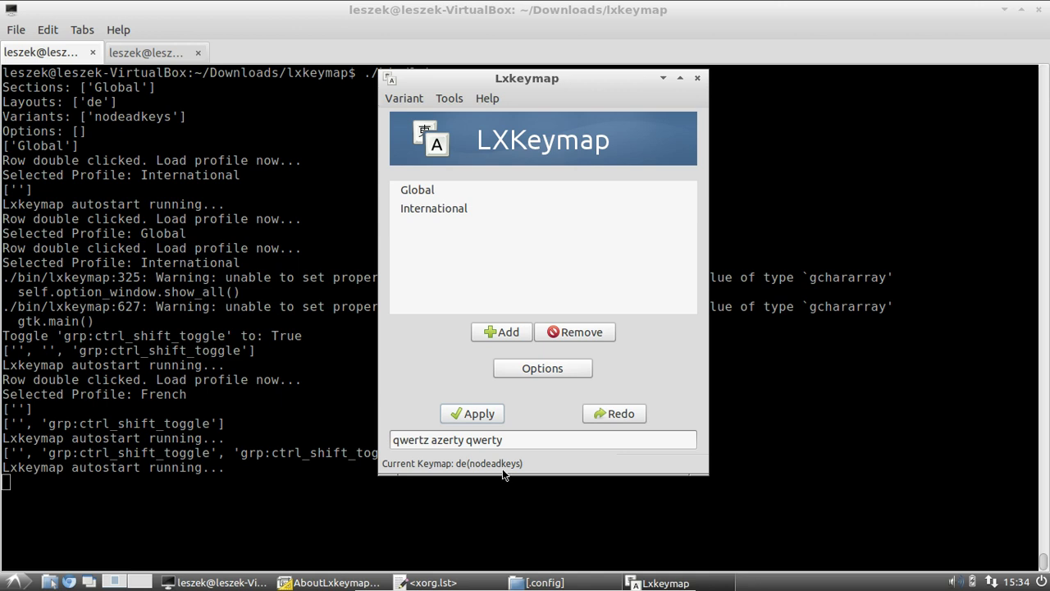
Switch to the file manager, open lxkeymap.cfg from the .config folder to check the stored profiles, and close it
left_click(531, 583)
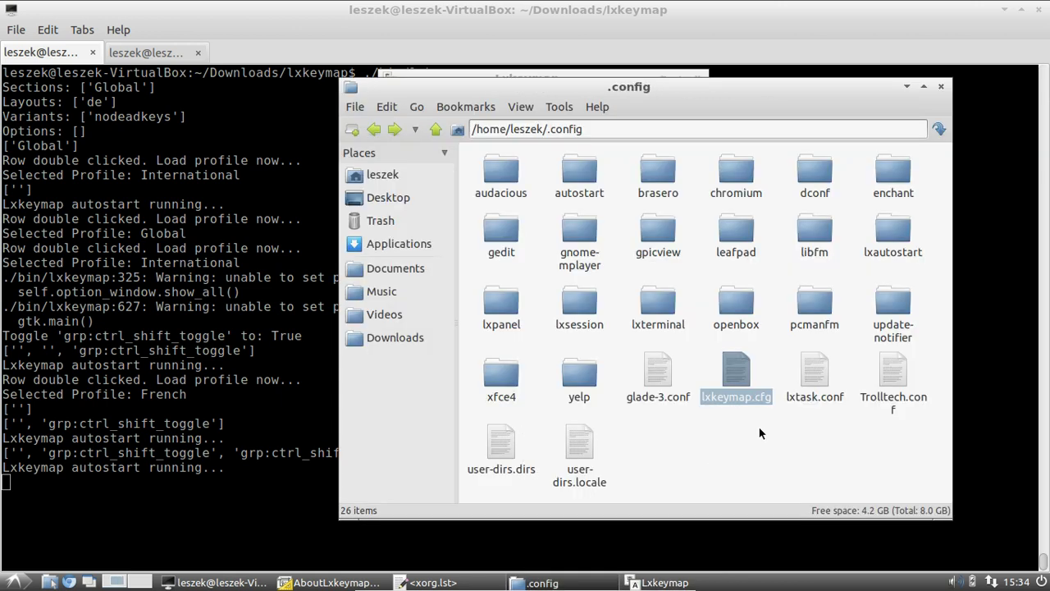
double_click(743, 374)
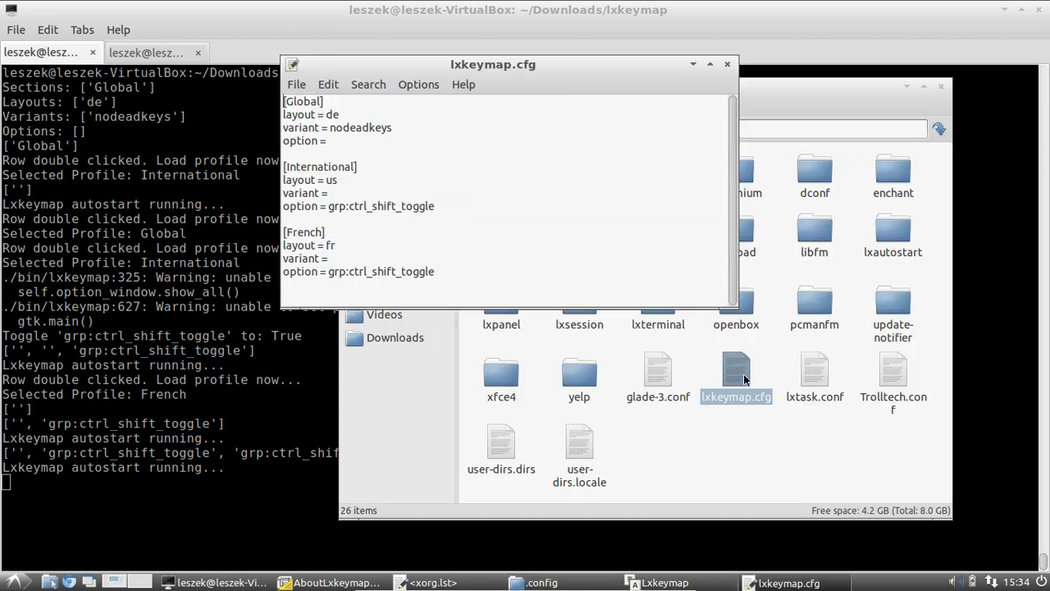
left_click_drag(443, 67, 514, 205)
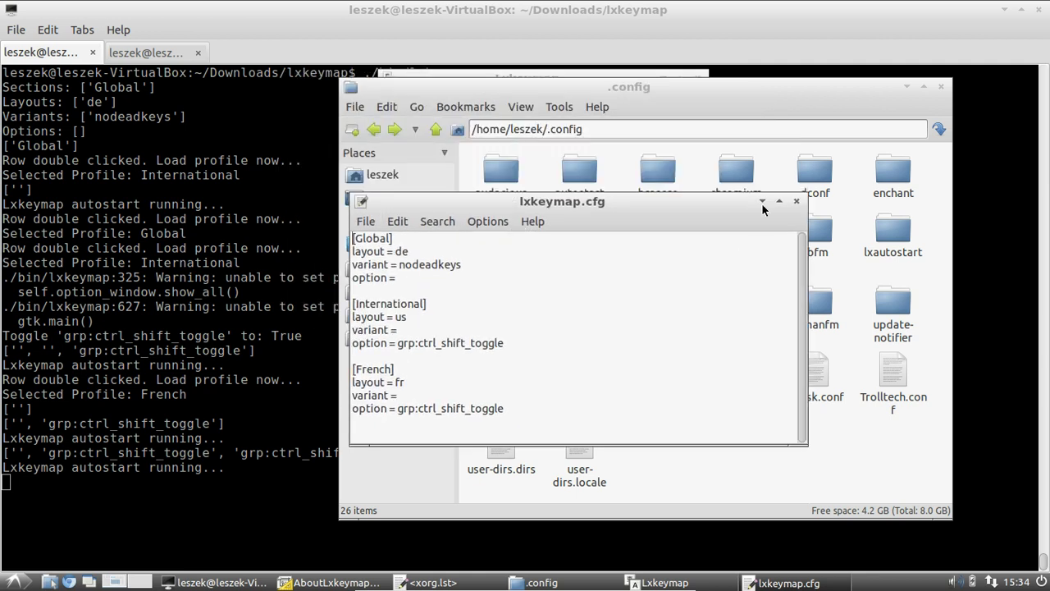
left_click(795, 201)
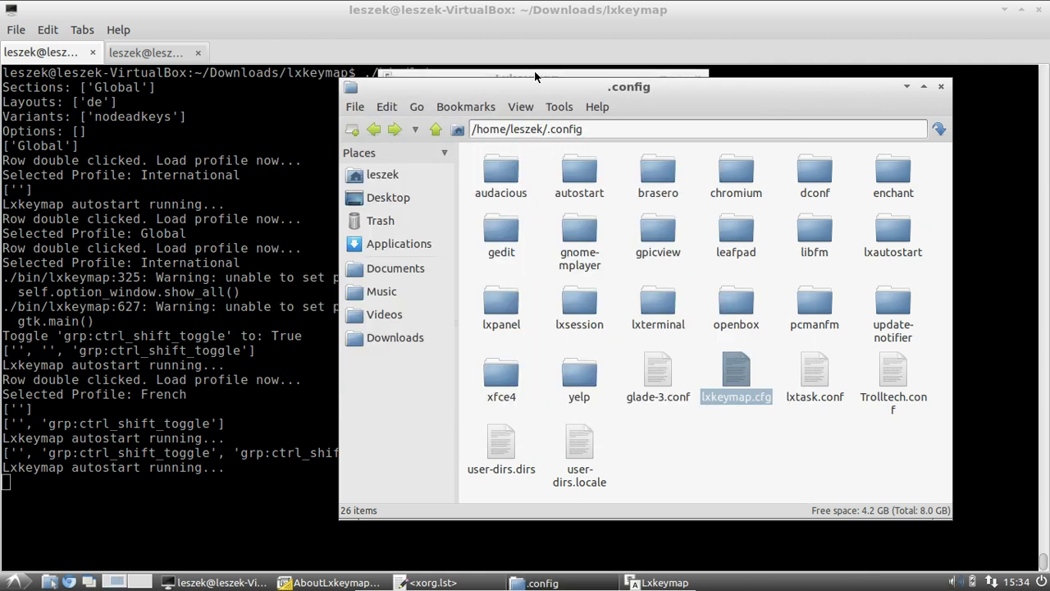
Return to Lxkeymap, load the Global profile, and apply it
left_click(534, 72)
double_click(430, 191)
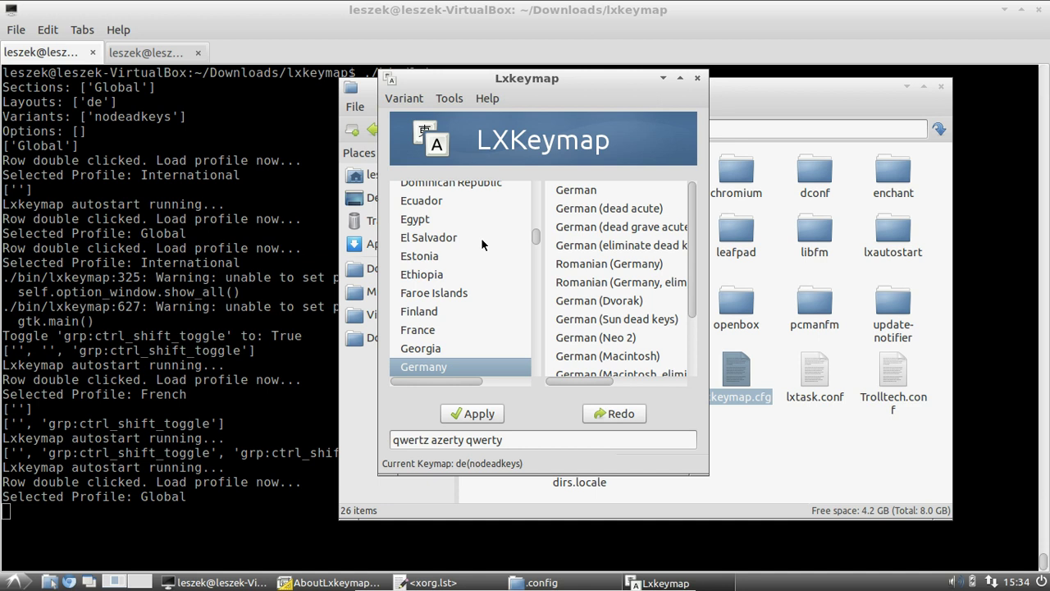
left_click(443, 414)
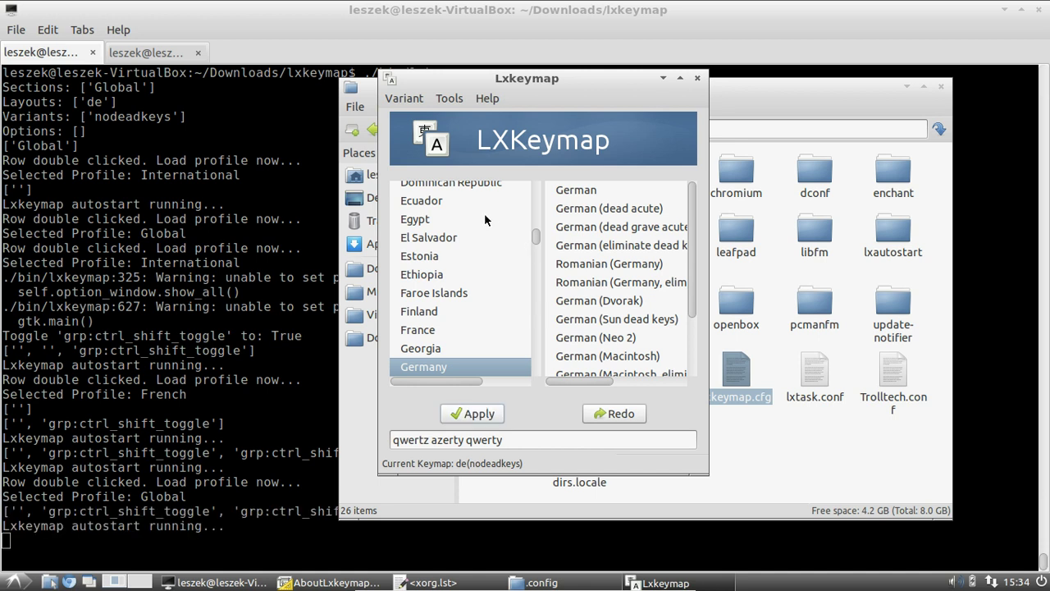
Reopen lxkeymap.cfg from the .config folder, check the profile sections after the Global profile was applied, and close it
left_click(746, 426)
double_click(740, 377)
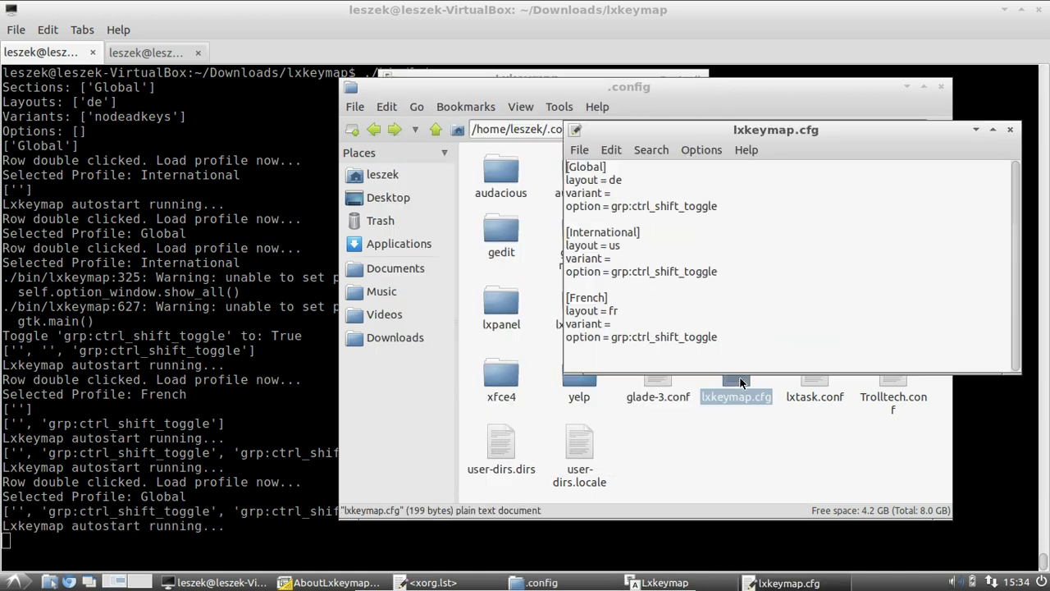
left_click(1010, 130)
Load the International and Global profiles in turn to check their layouts, and return to the profile list
left_click(540, 78)
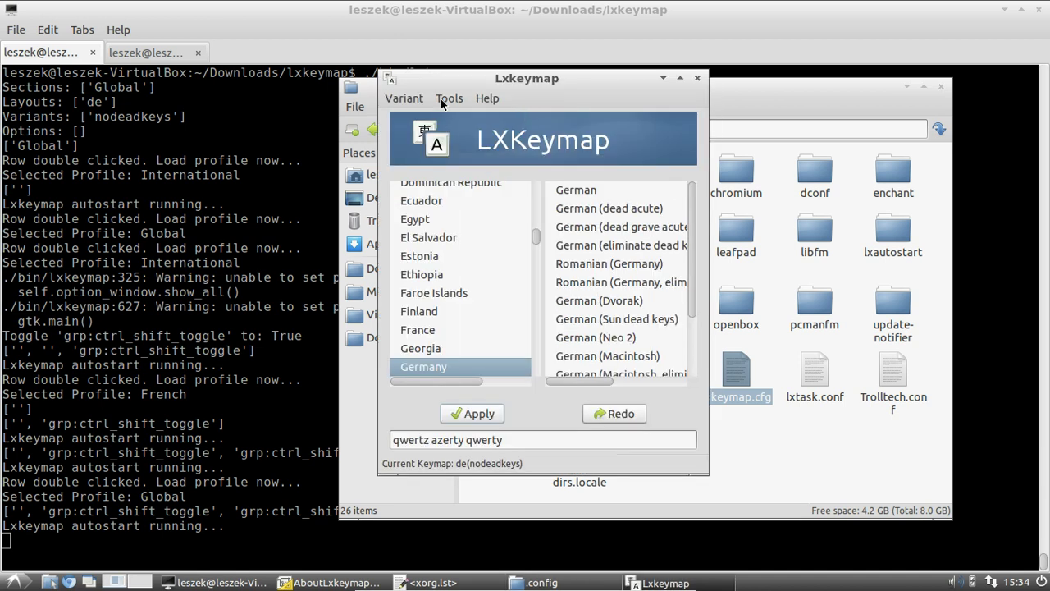
left_click(449, 98)
left_click(494, 118)
double_click(445, 209)
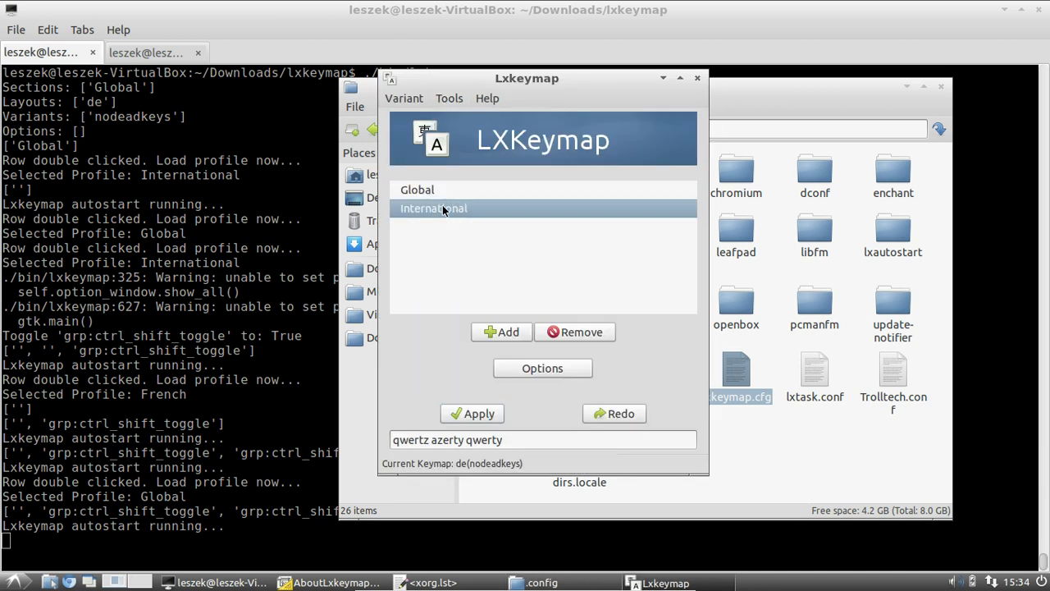
left_click(460, 99)
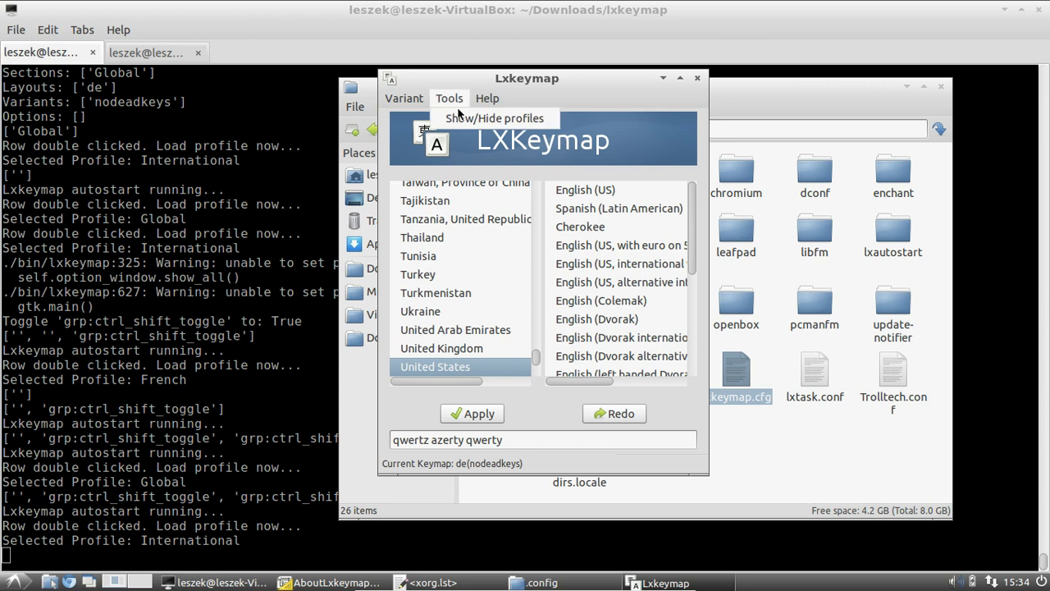
left_click(458, 119)
double_click(432, 190)
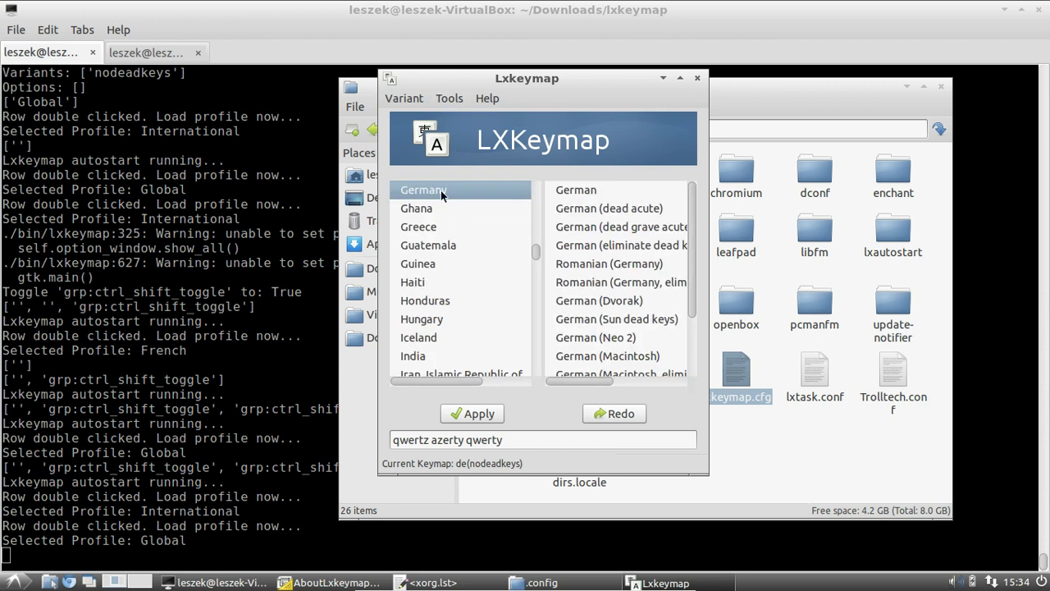
left_click(449, 98)
left_click(462, 119)
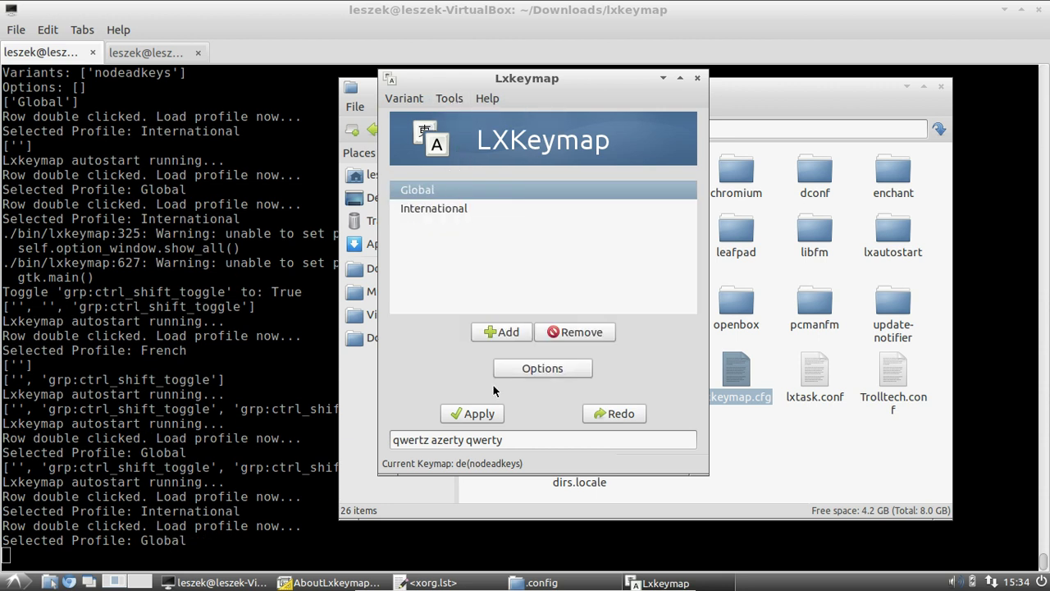
Apply the Global profile, and open lxkeymap.cfg from the .config folder to check the Global and French sections
left_click(477, 415)
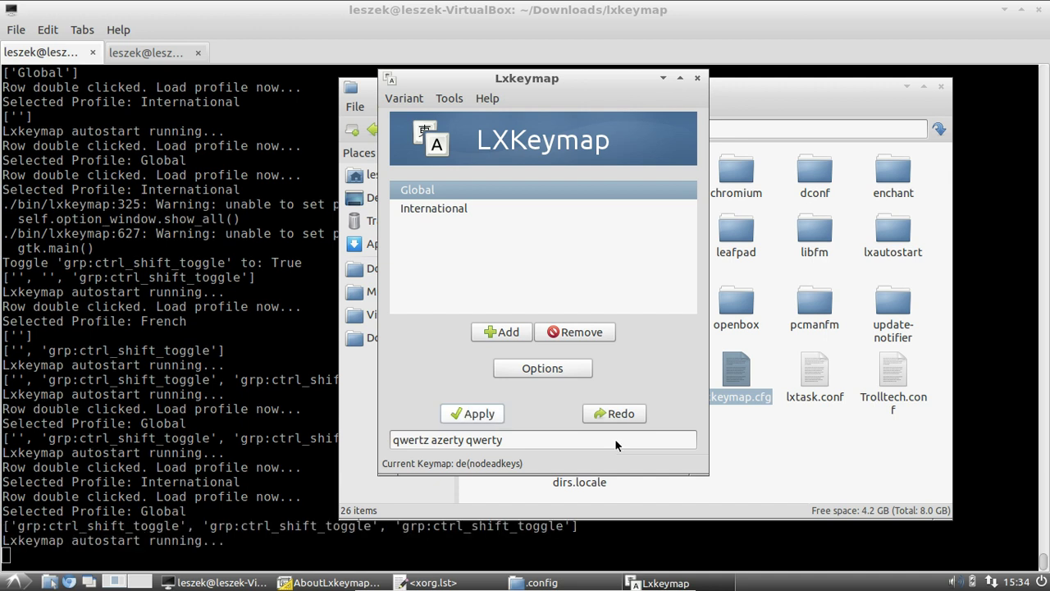
double_click(732, 374)
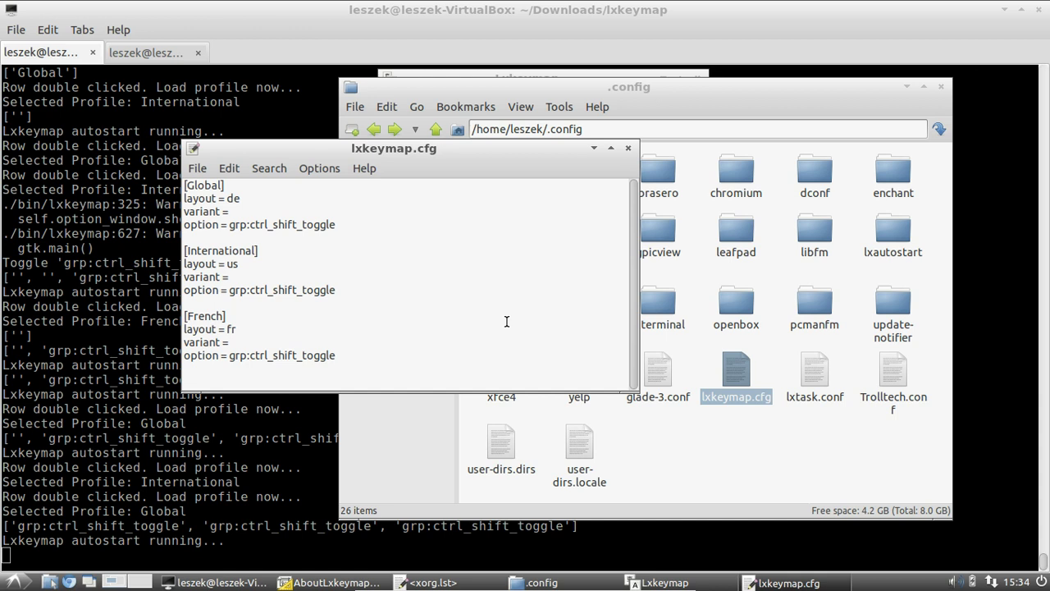
left_click_drag(338, 355, 182, 310)
left_click(237, 329)
type("r")
left_click_drag(184, 185, 248, 212)
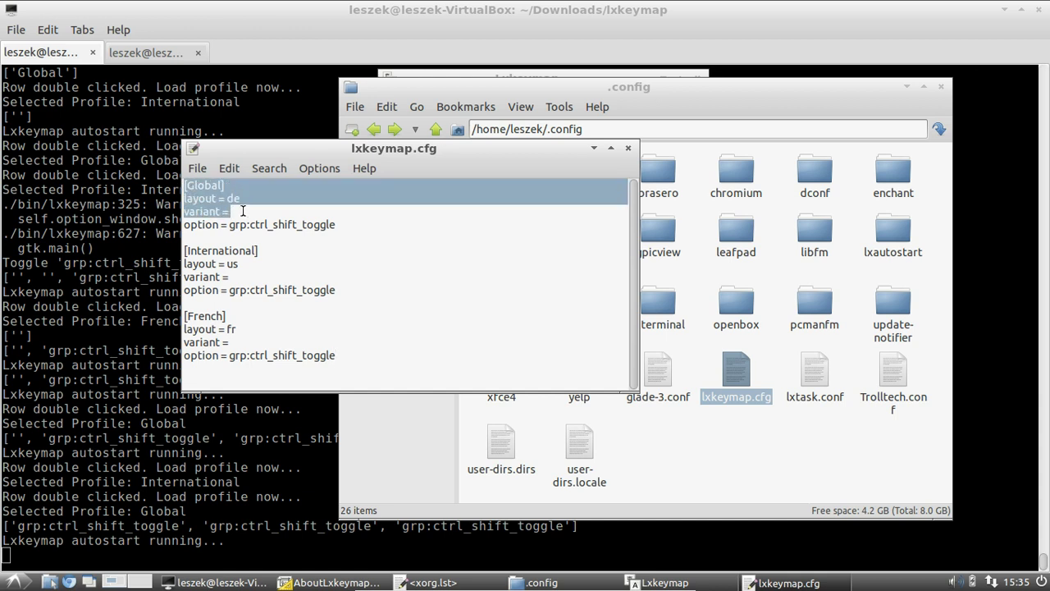
left_click(246, 210)
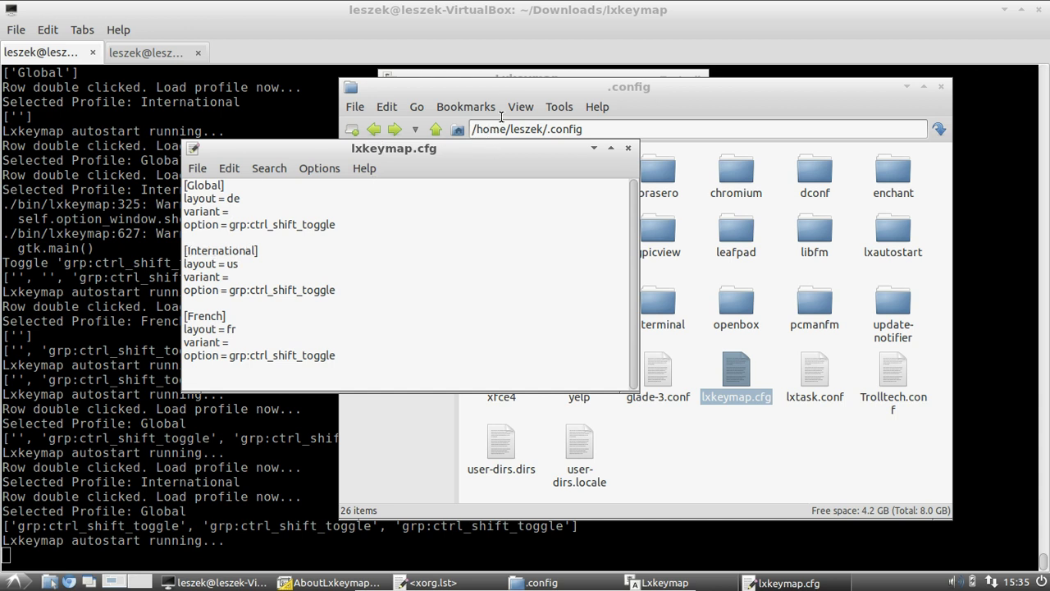
Delete the whole [French] section from lxkeymap.cfg and save the file
left_click_drag(509, 88, 694, 157)
left_click_drag(410, 173, 648, 271)
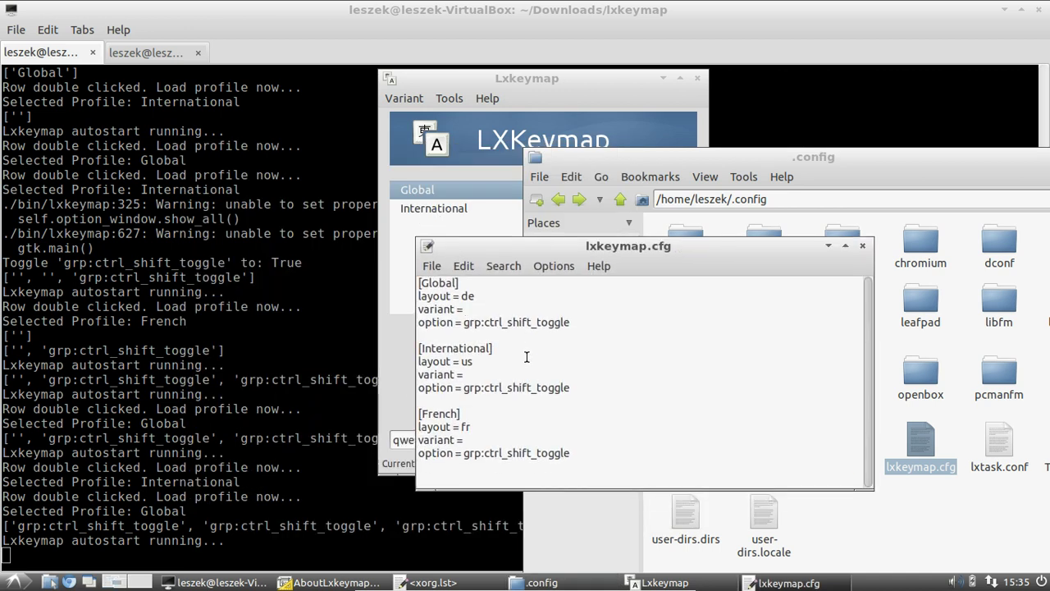
left_click_drag(571, 453, 415, 411)
key("BackSpace")
key("BackSpace")
key("BackSpace")
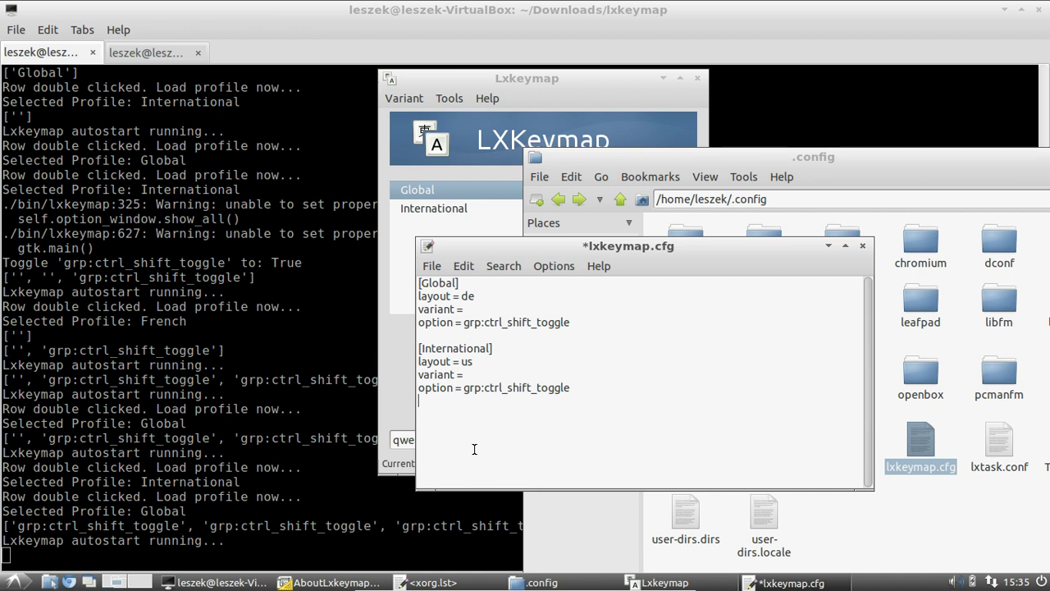
key("ctrl+s")
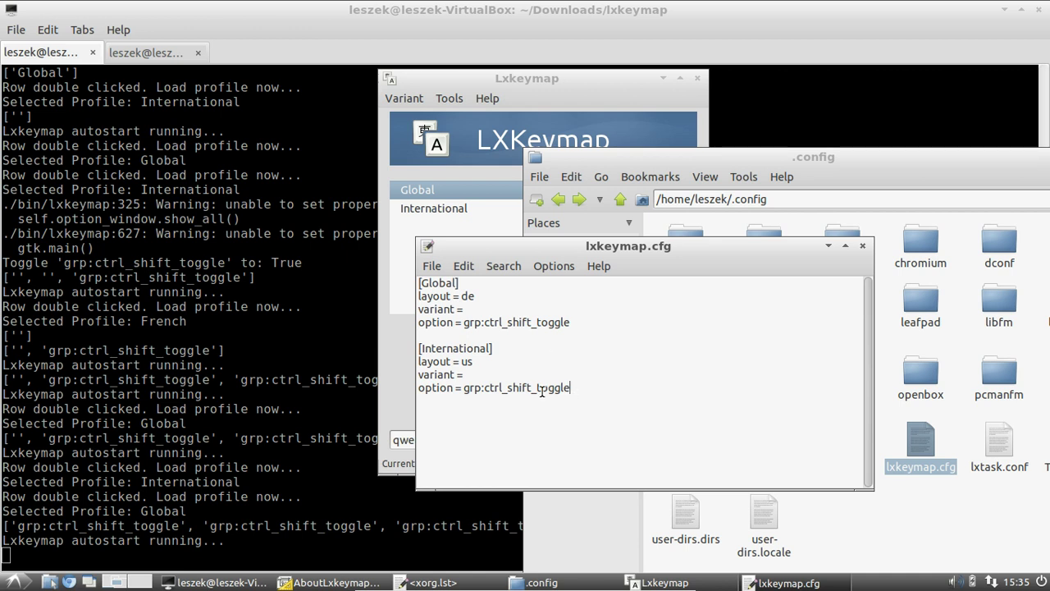
Close lxkeymap.cfg and minimise the .config file manager window
left_click(863, 246)
left_click_drag(670, 128, 438, 45)
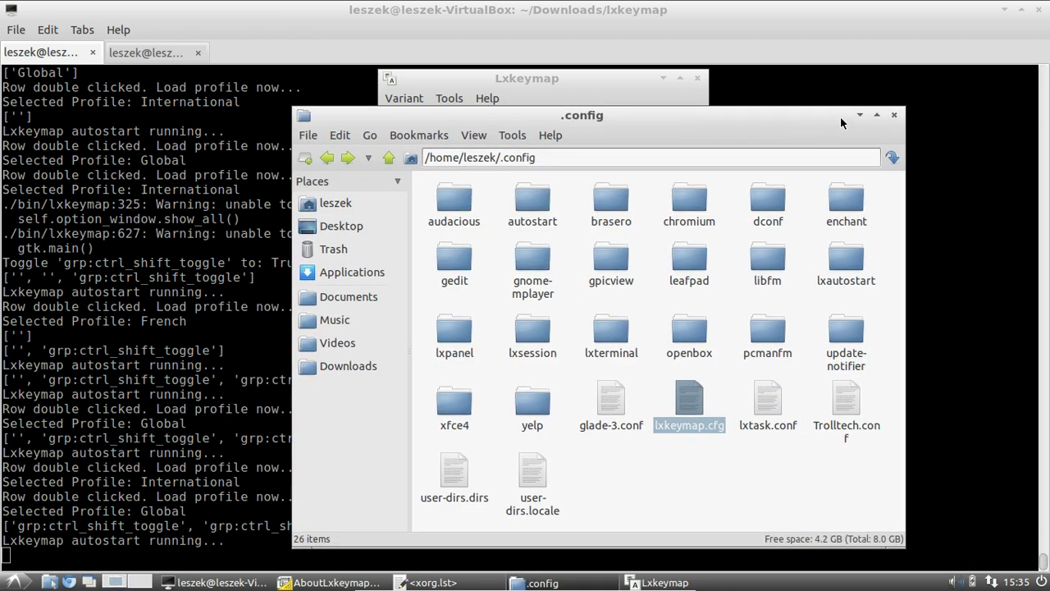
left_click(867, 73)
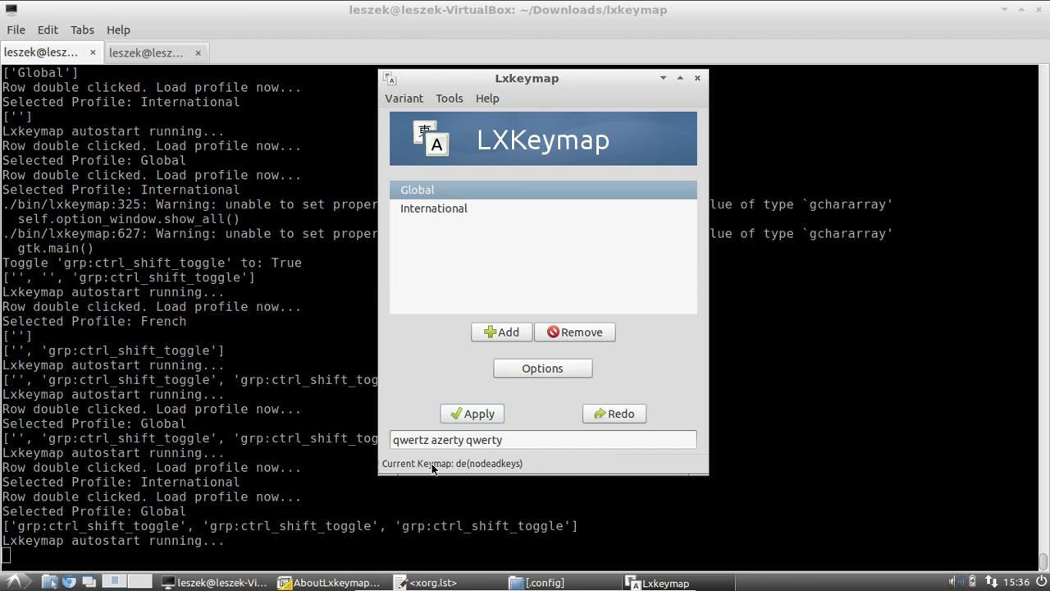
Close Lxkeymap and relaunch it from the terminal with ./bin/lxkeymap
left_click(696, 79)
key("Up")
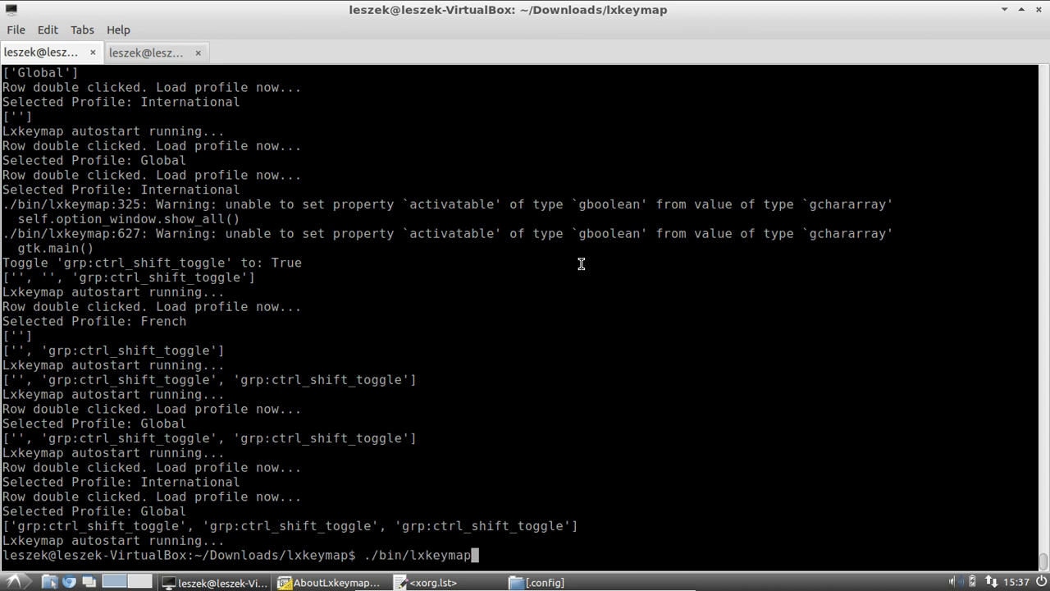
key("Return")
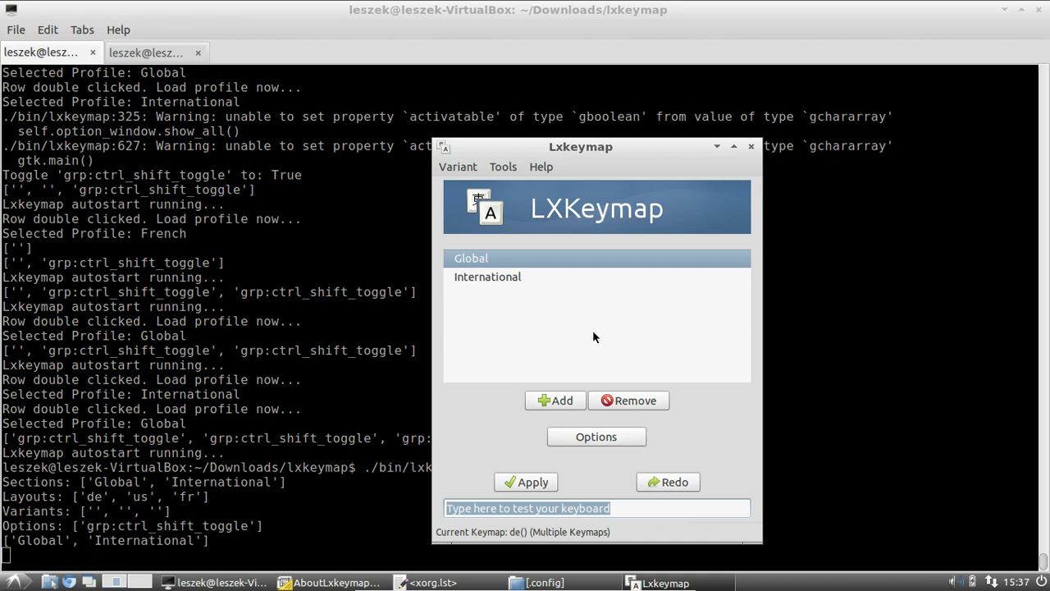
left_click_drag(533, 141, 506, 108)
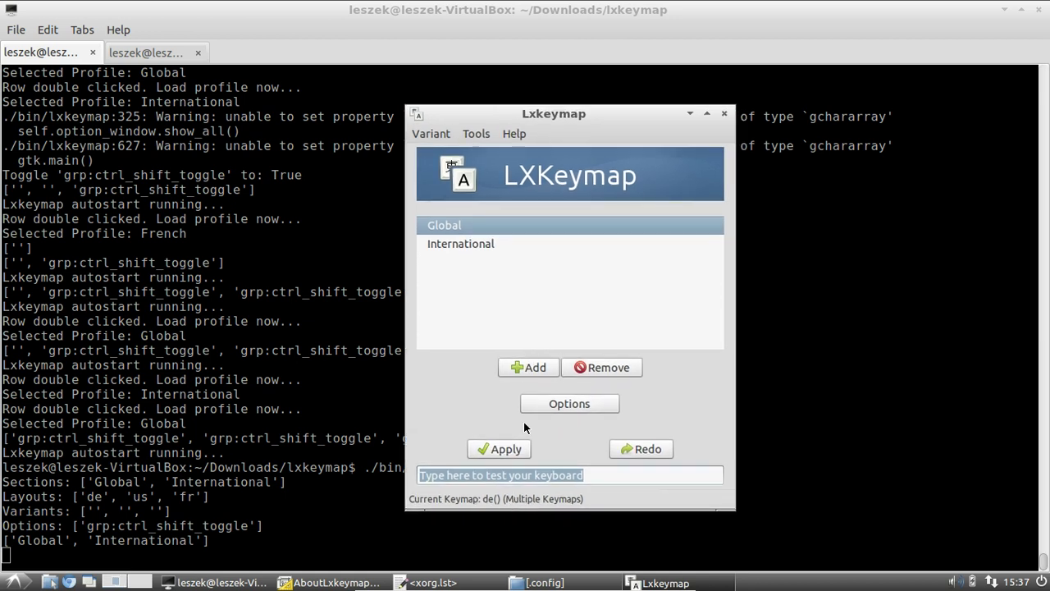
Load the International profile, apply the English (US) variant for United States, and return to the profile list
double_click(480, 242)
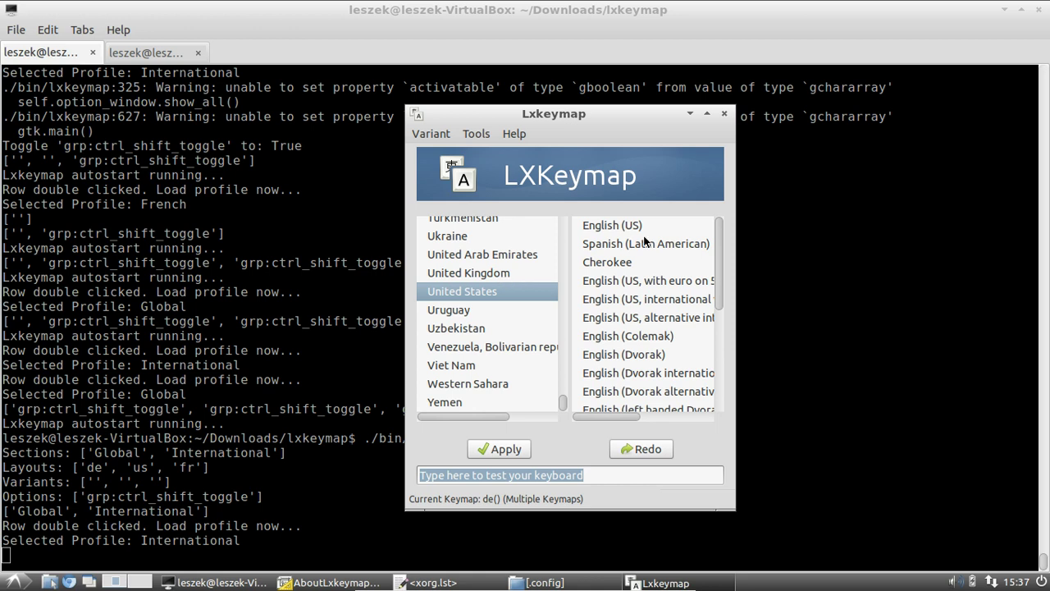
left_click(633, 230)
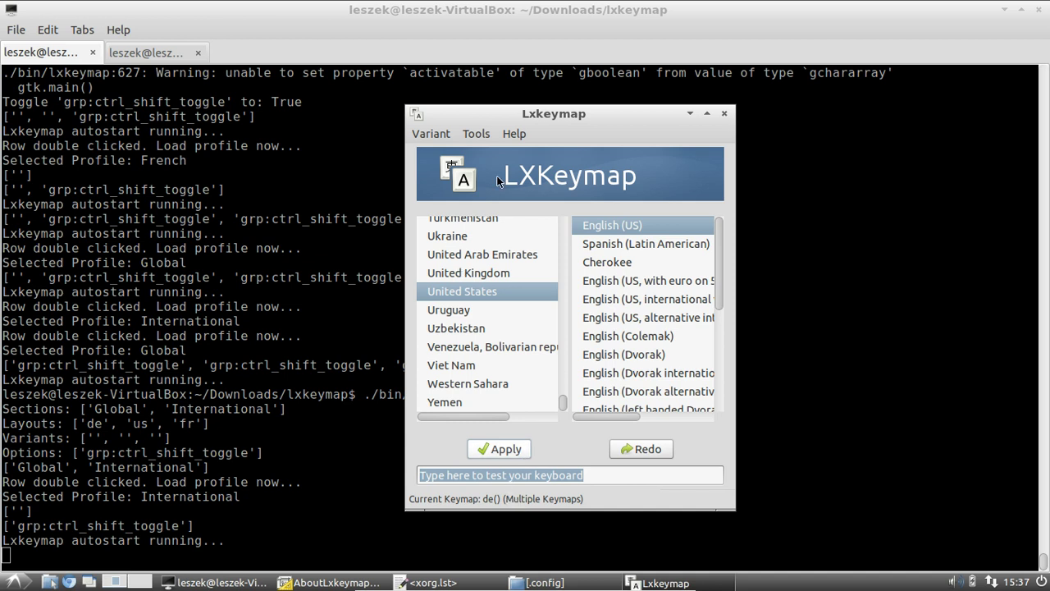
left_click(475, 133)
left_click(509, 152)
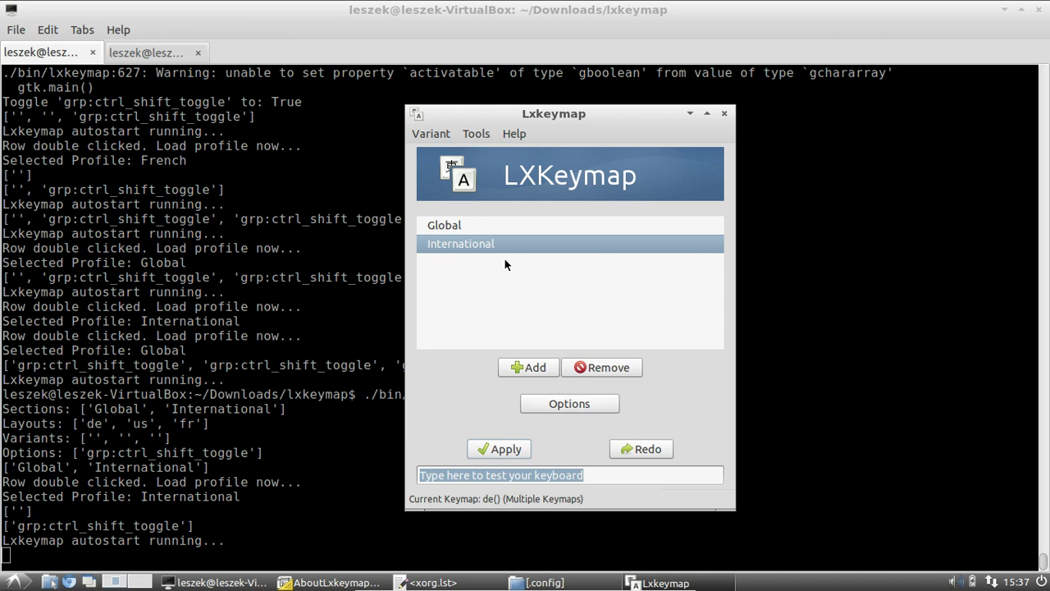
Load the Global profile, apply the German (eliminate dead keys) variant for Germany, and return to the profile list
double_click(470, 226)
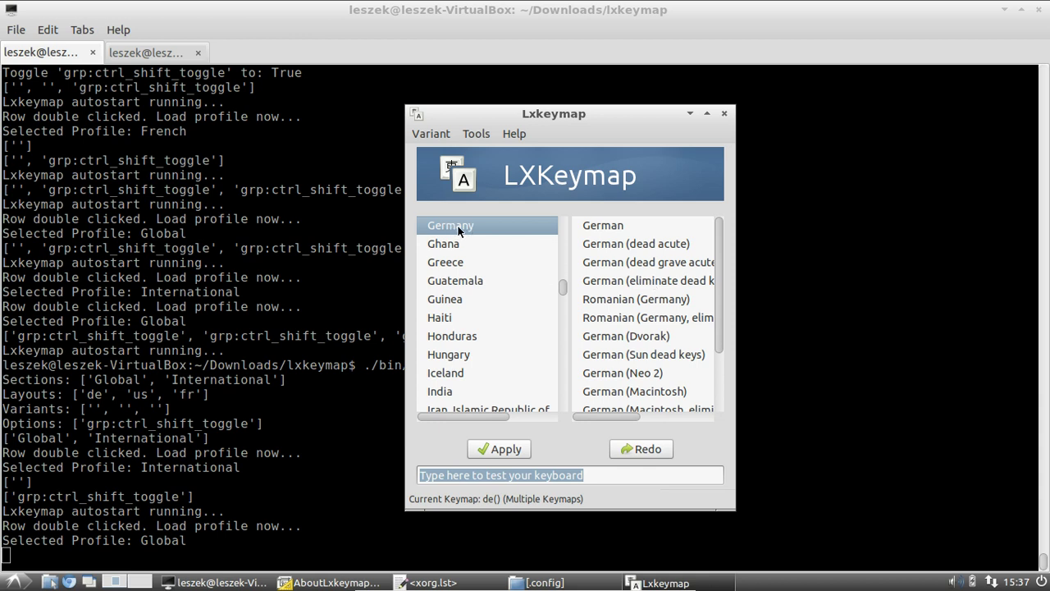
left_click(651, 283)
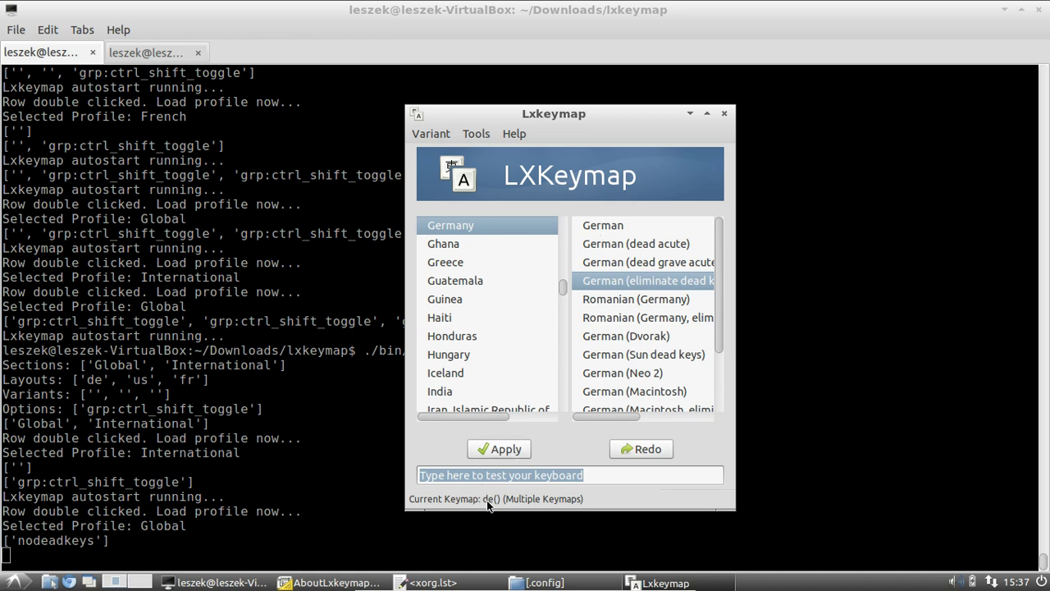
left_click(506, 449)
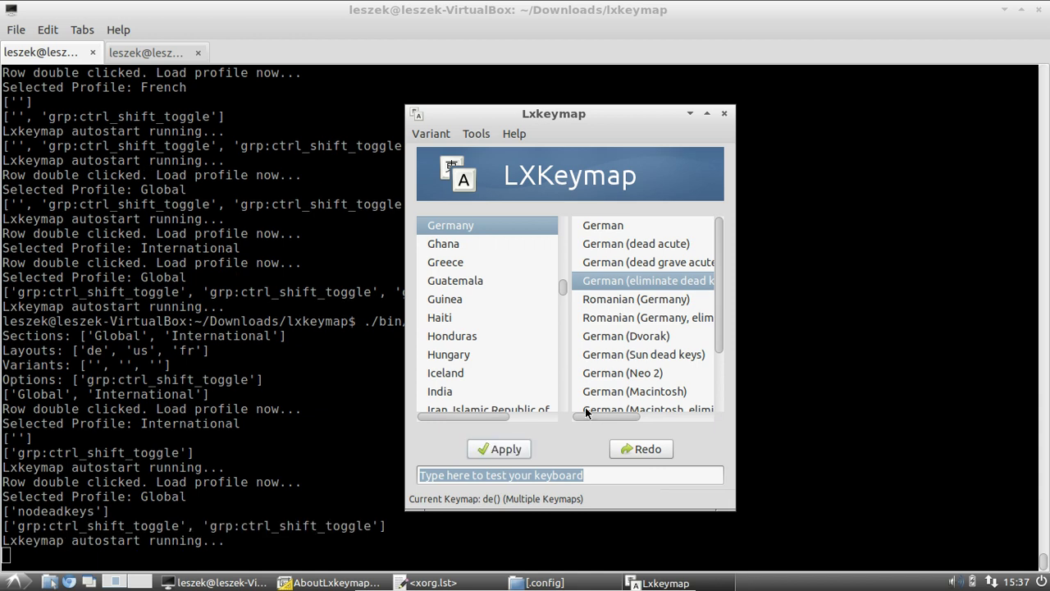
left_click(475, 134)
left_click(484, 155)
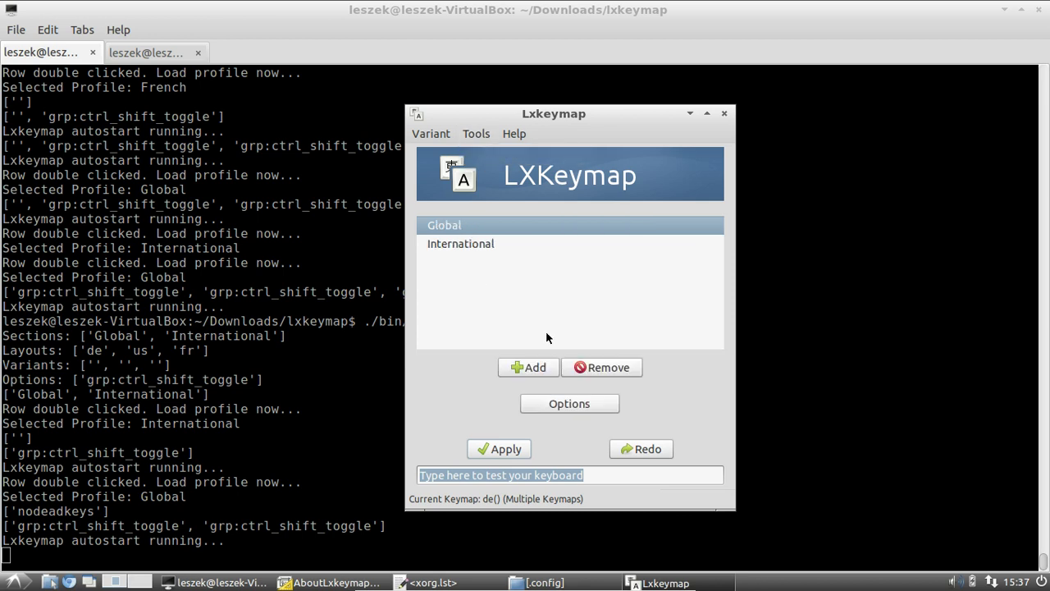
Toggle off Ctrl+Shift under Key(s) to change layout in the keyboard options, and close the dialog
left_click(555, 407)
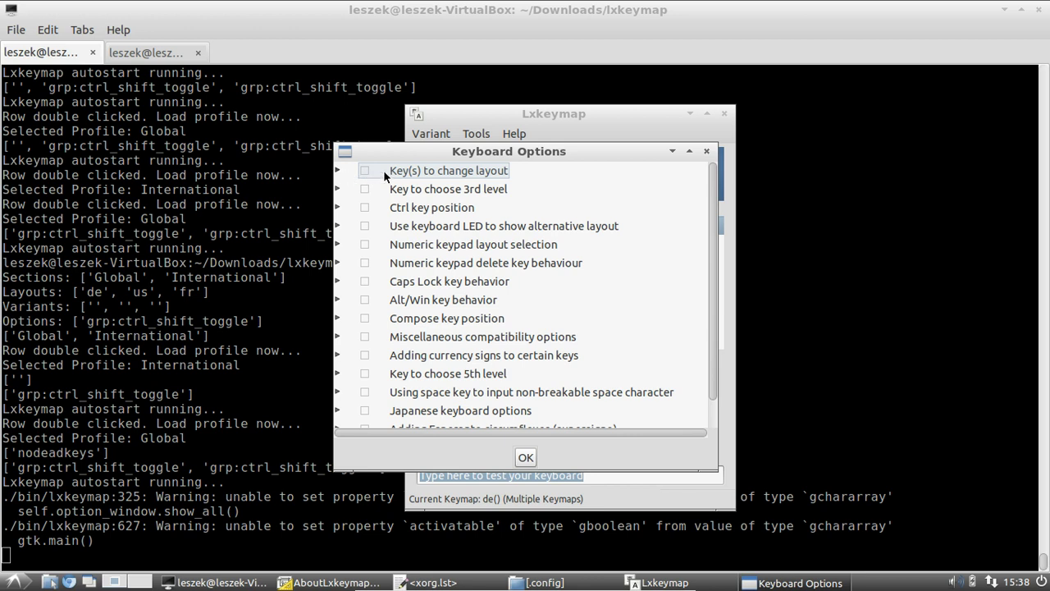
left_click(335, 171)
scroll(491, 303, "down", 2)
scroll(489, 304, "down", 1)
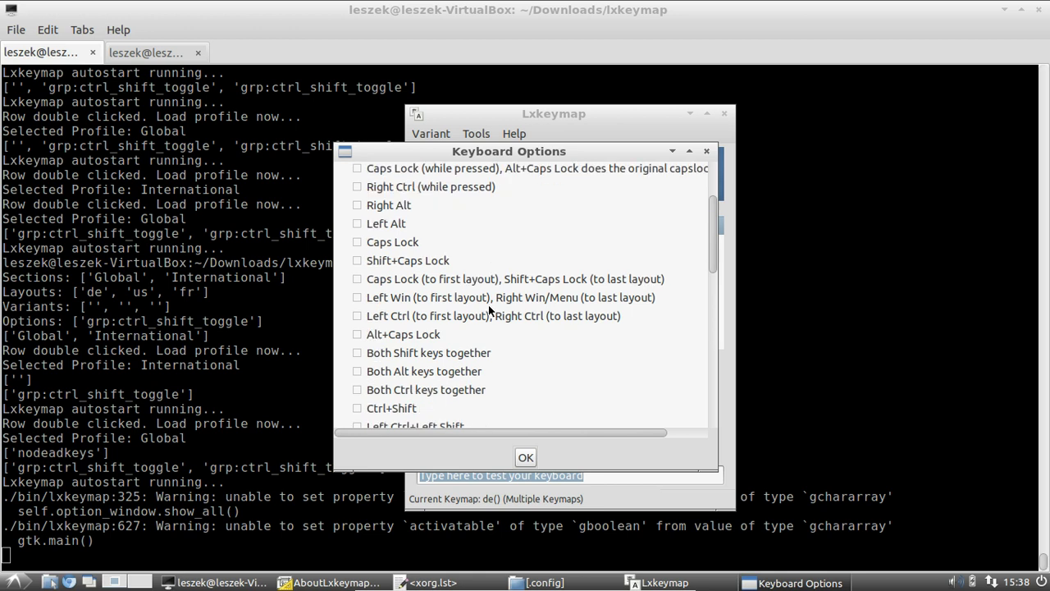
scroll(361, 328, "down", 2)
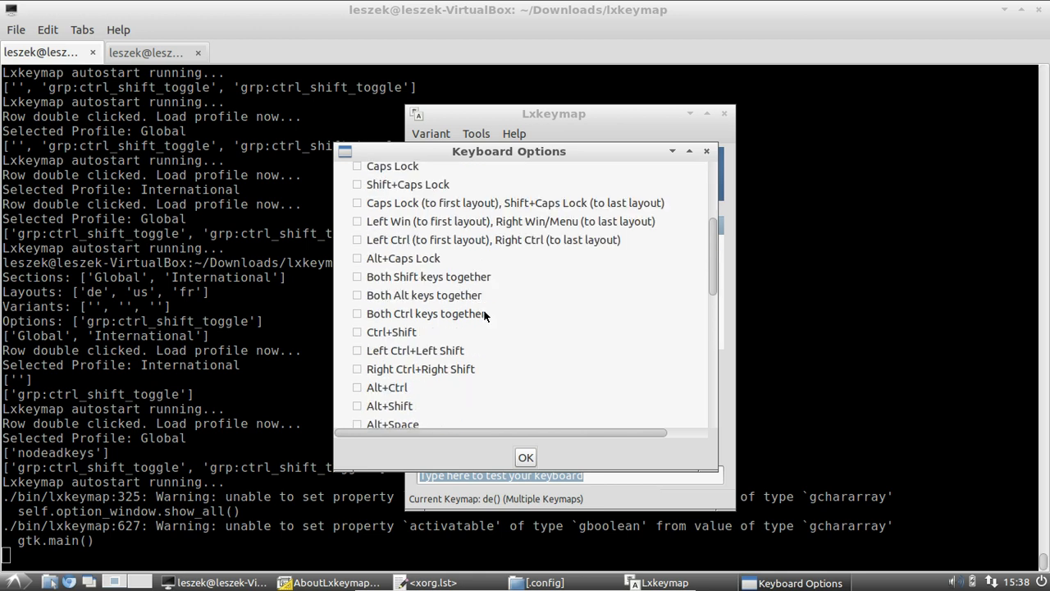
left_click(358, 332)
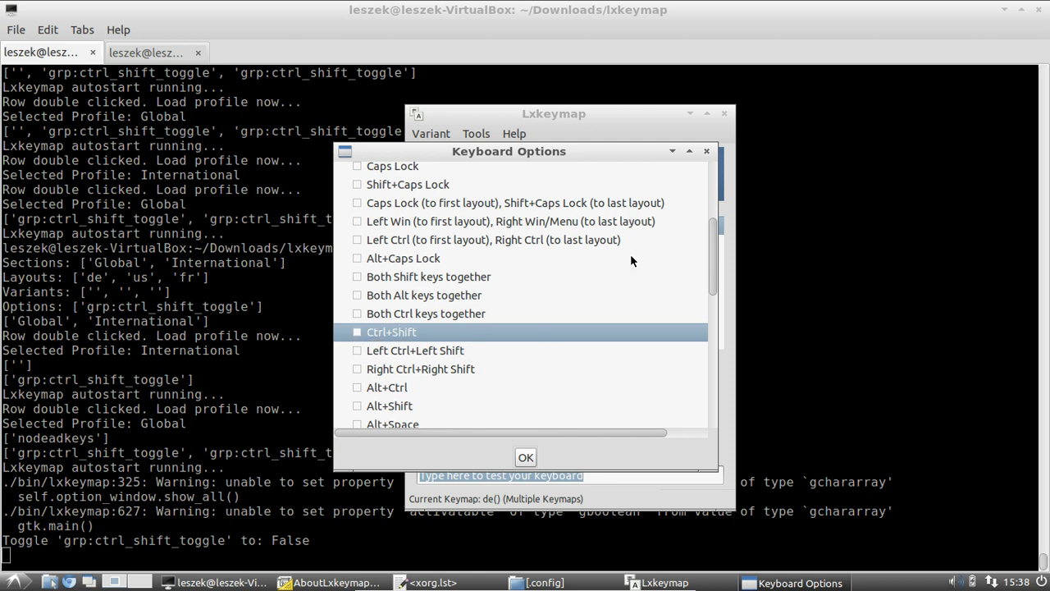
left_click(706, 152)
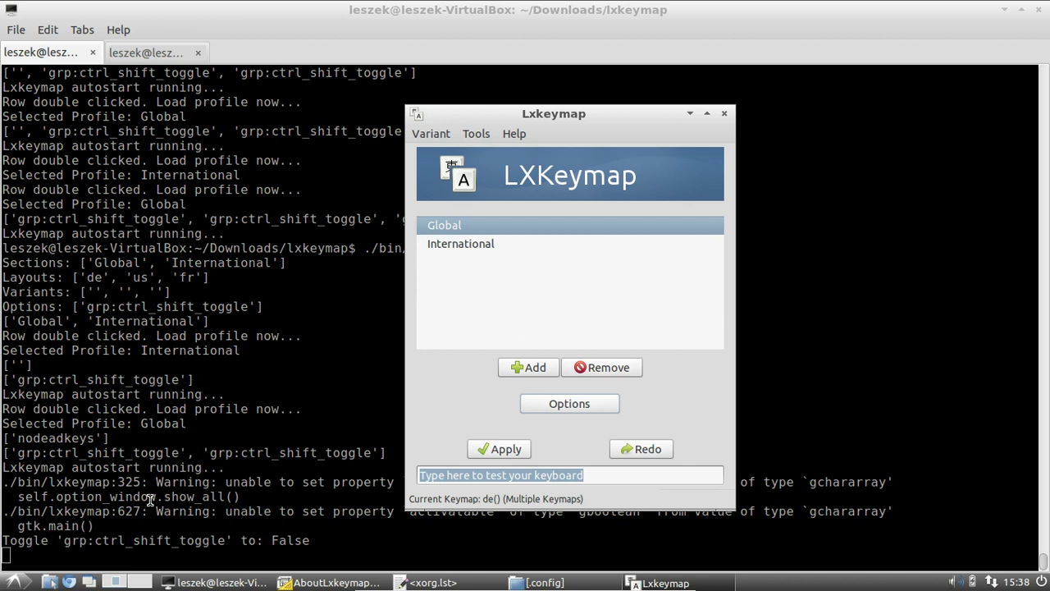
Switch to Chromium and open the lp:lxkeymap trunk branch from the code page of the LXKeymap Launchpad project
left_click(141, 582)
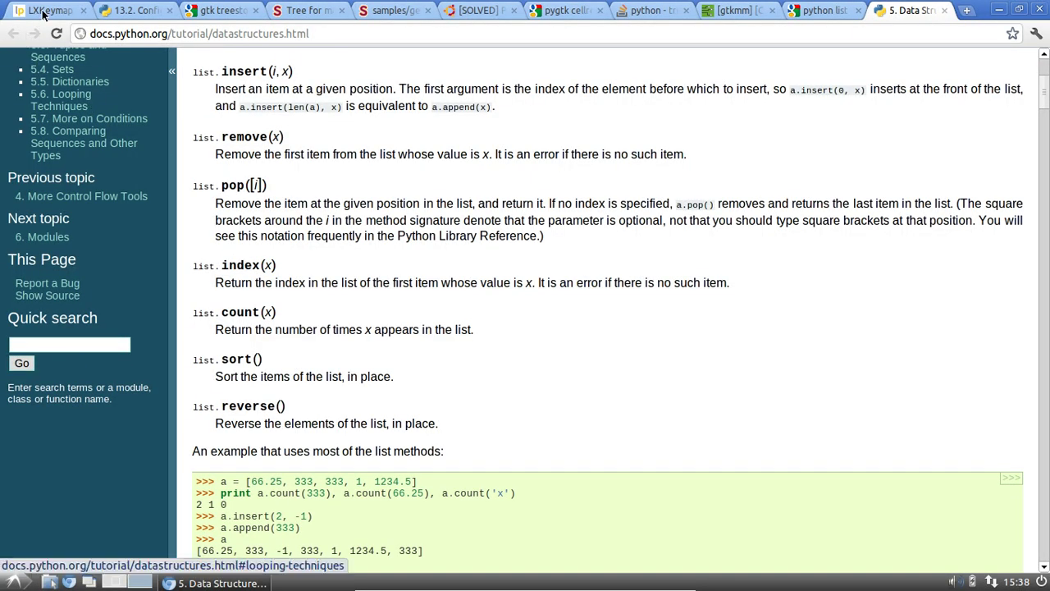
left_click(42, 12)
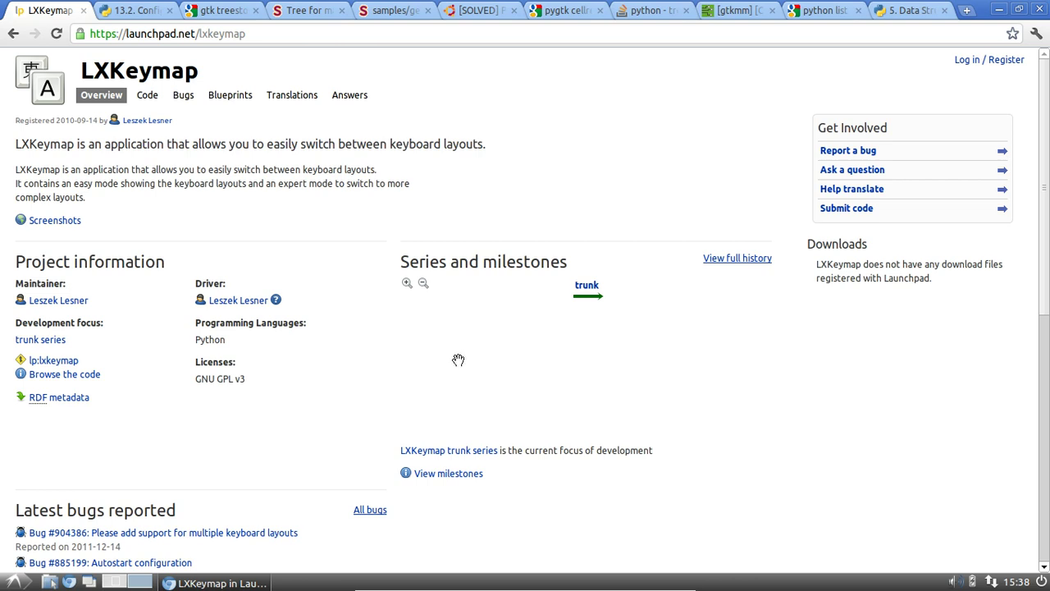
left_click(147, 95)
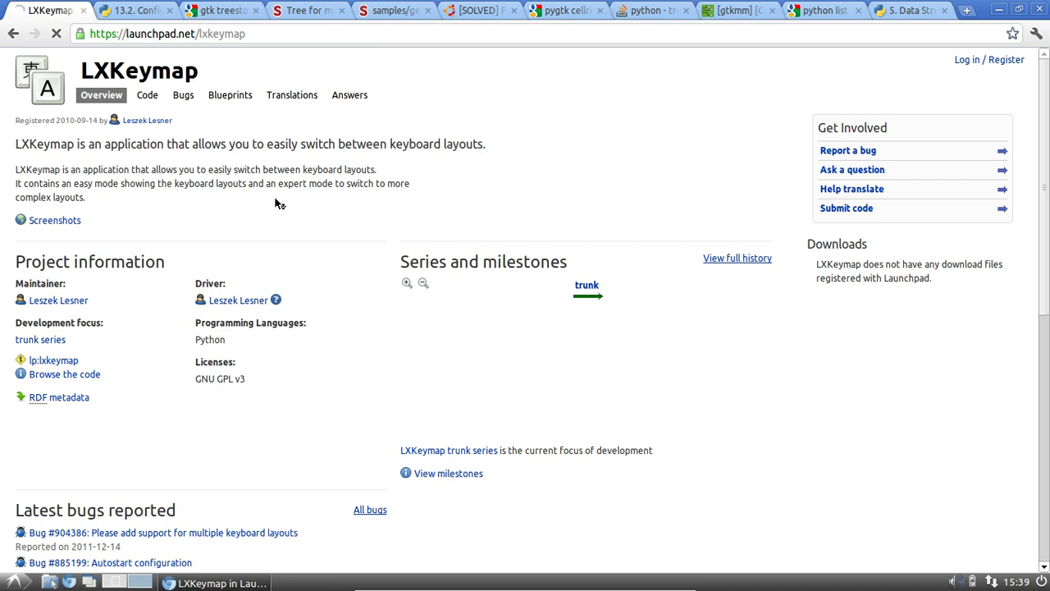
left_click(148, 96)
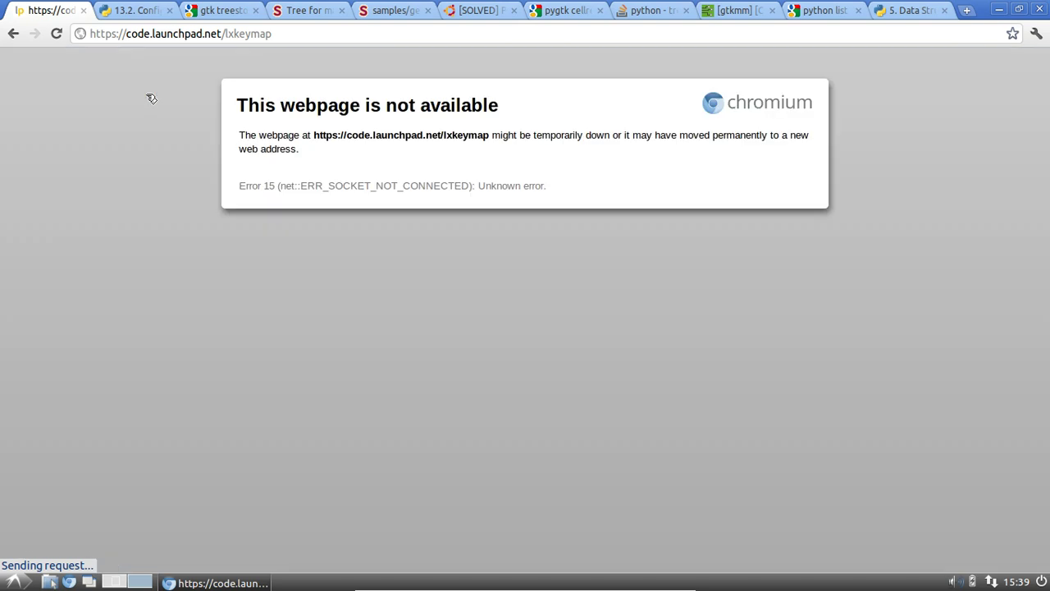
left_click(57, 35)
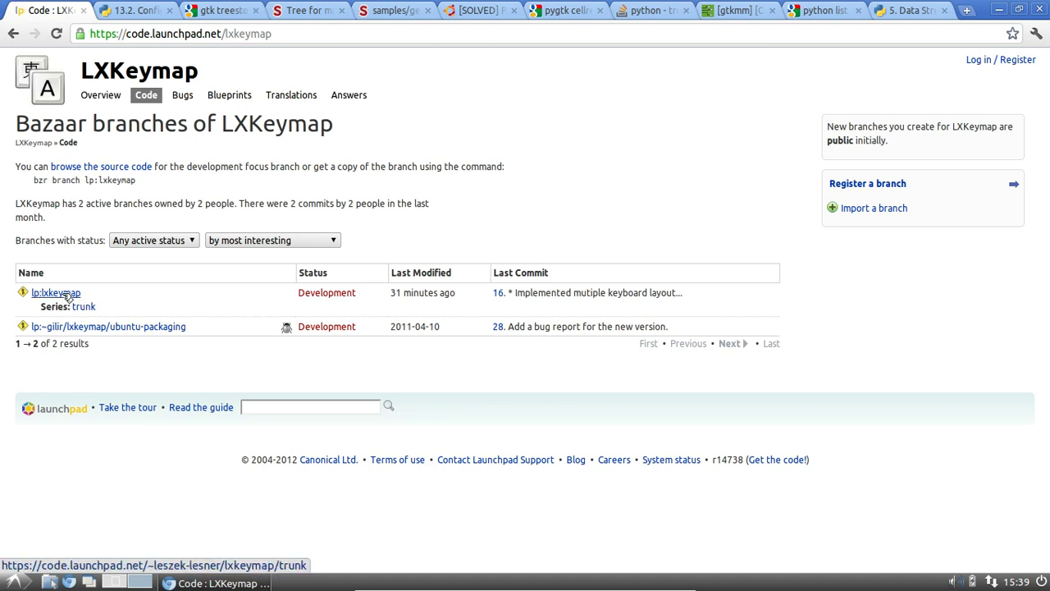
left_click(67, 296)
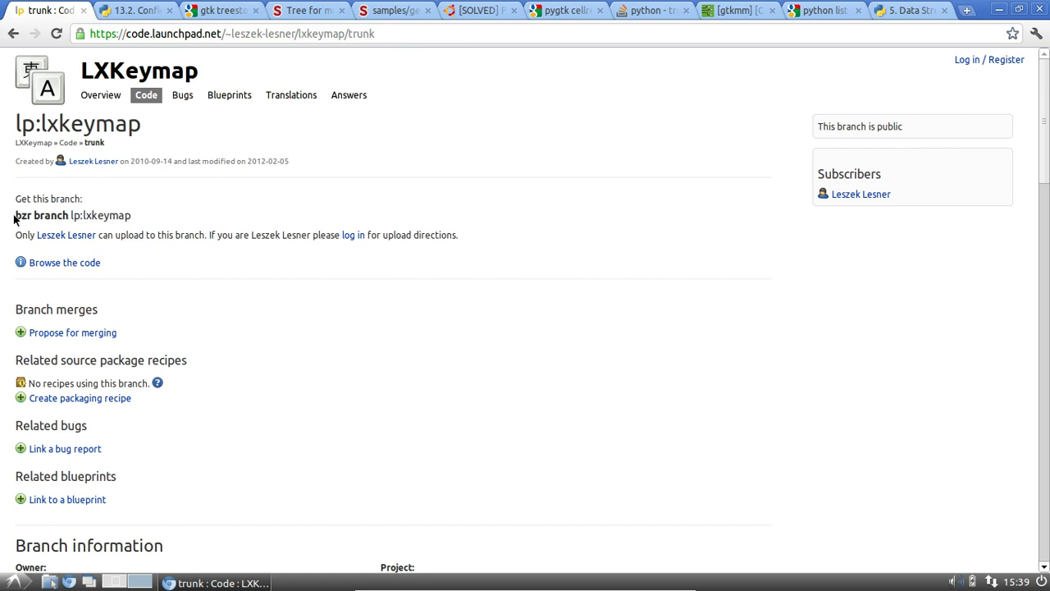
Copy the "bzr branch lp:lxkeymap" command, and review the branch's recent revisions
left_click_drag(14, 217, 117, 213)
right_click(122, 214)
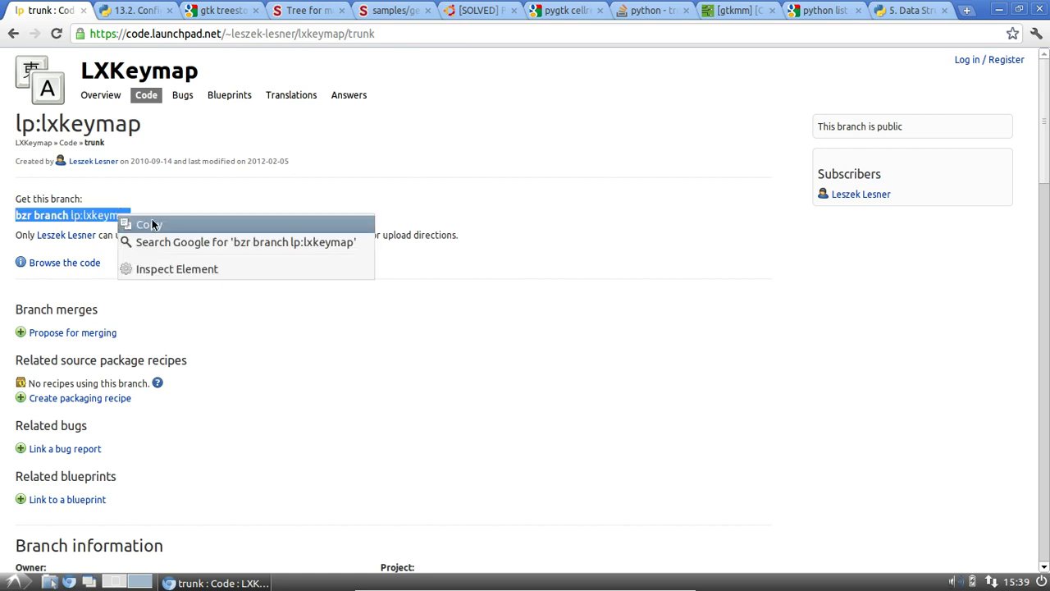
left_click(140, 223)
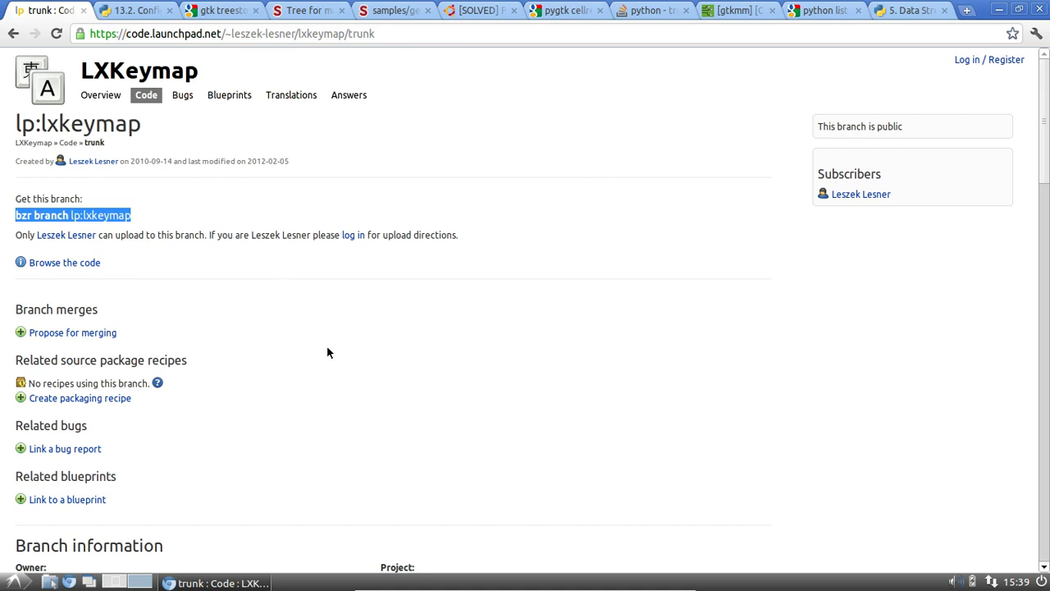
scroll(313, 348, "down", 5)
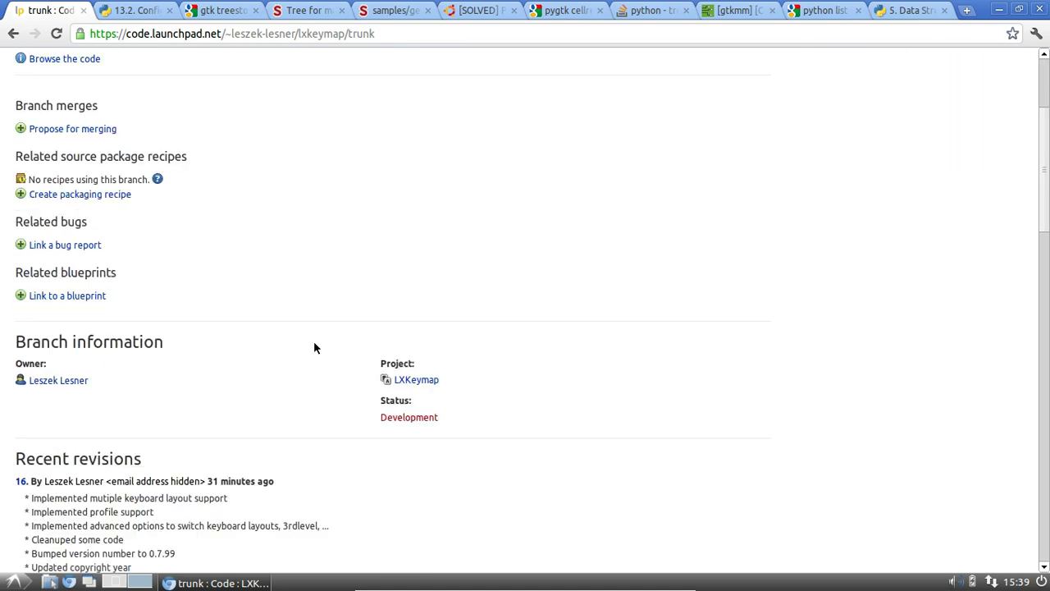
scroll(313, 348, "down", 4)
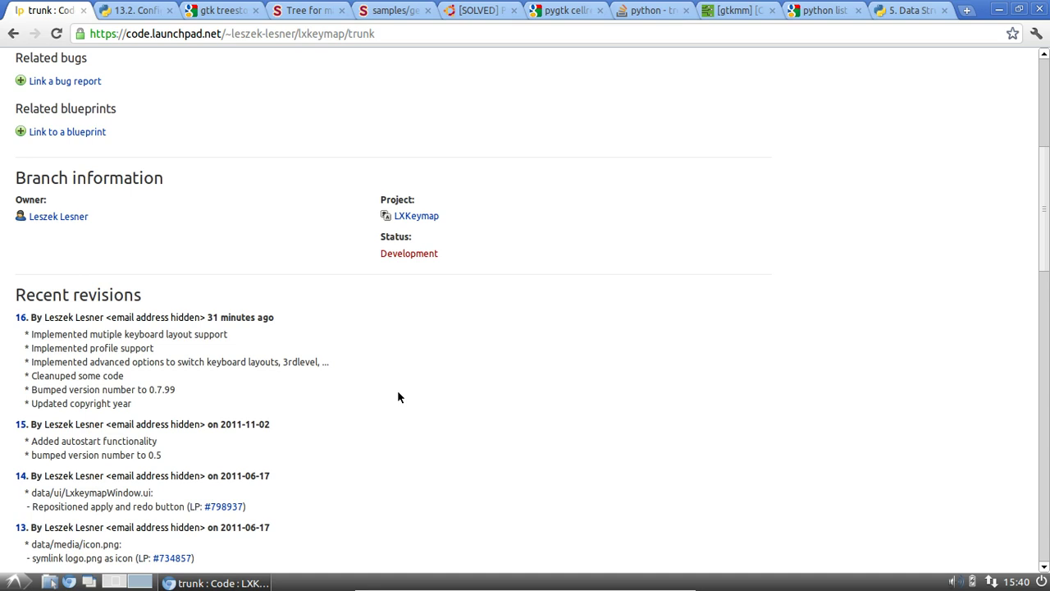
scroll(397, 390, "up", 8)
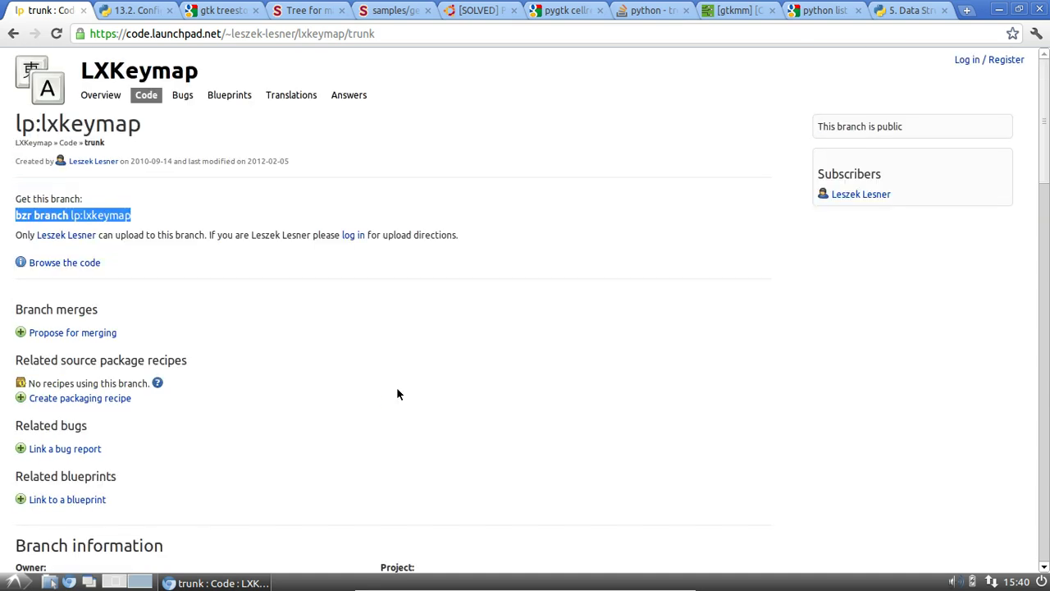
left_click(366, 337)
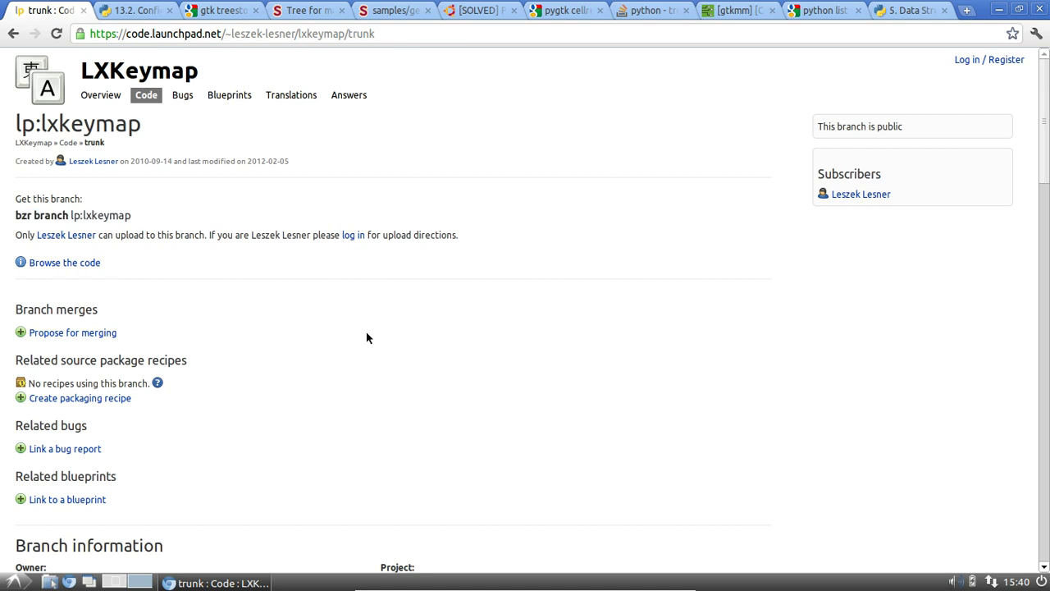